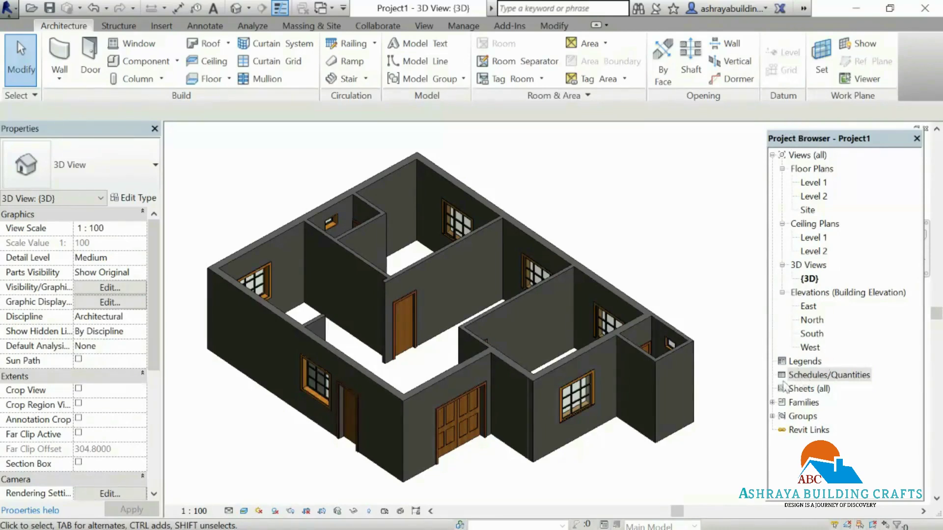
Create a new Wall Schedule for the Walls category, scheduling building components in the New Construction phase
{"action": "right_click", "coordinate": [806, 376]}
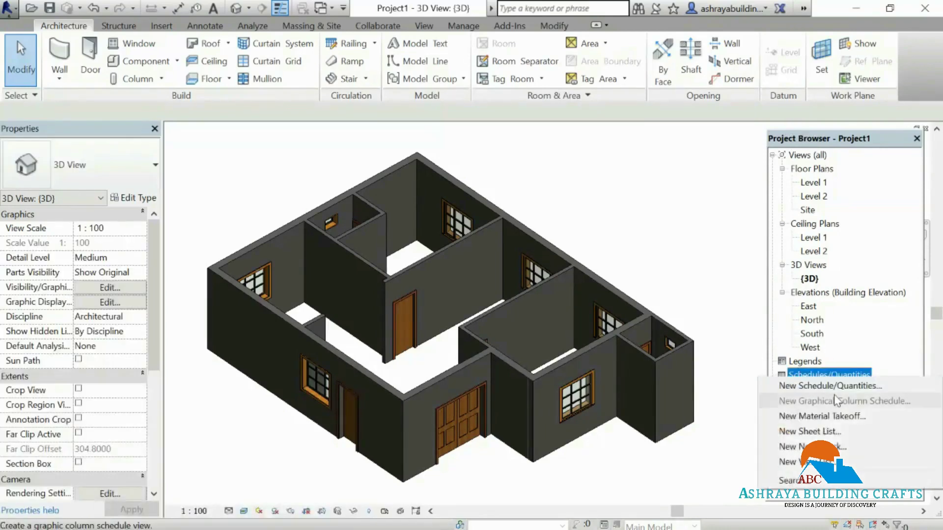
{"action": "left_click", "coordinate": [821, 387]}
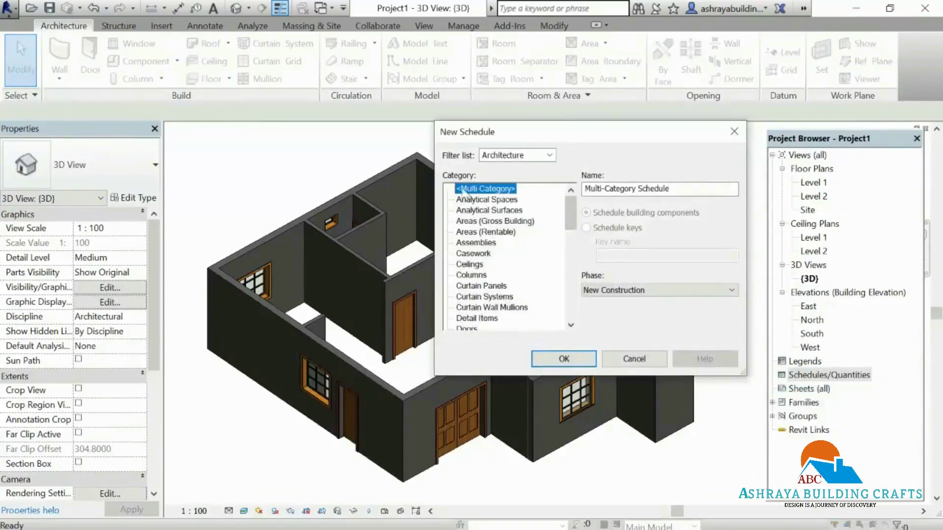
{"action": "left_click_drag", "start_coordinate": [568, 208], "coordinate": [588, 325]}
{"action": "left_click", "coordinate": [469, 308]}
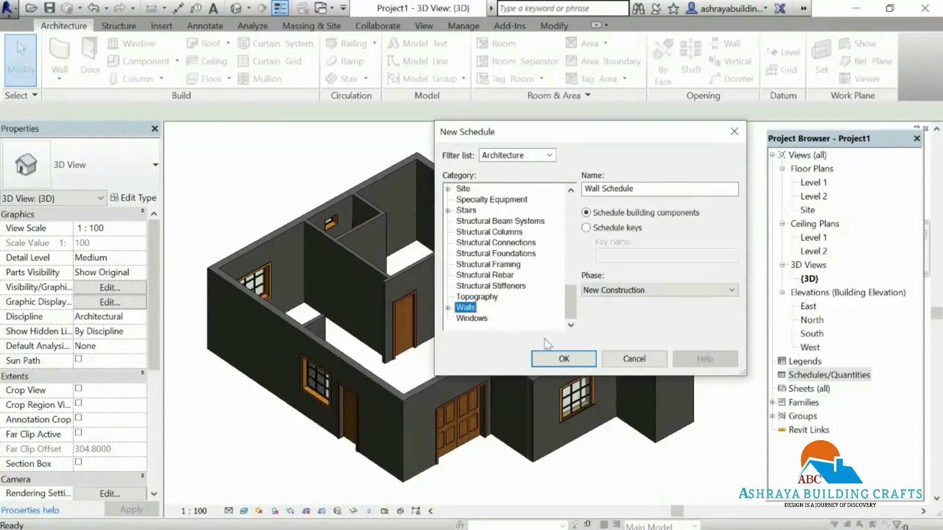
{"action": "left_click", "coordinate": [565, 358]}
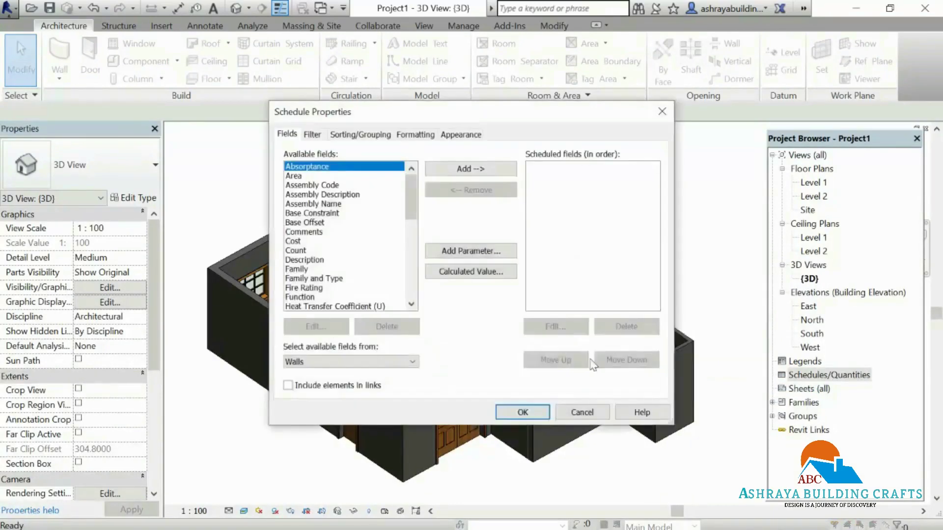
Add the Area and Volume fields to the wall schedule and generate it
{"action": "left_click_drag", "start_coordinate": [499, 113], "coordinate": [505, 81]}
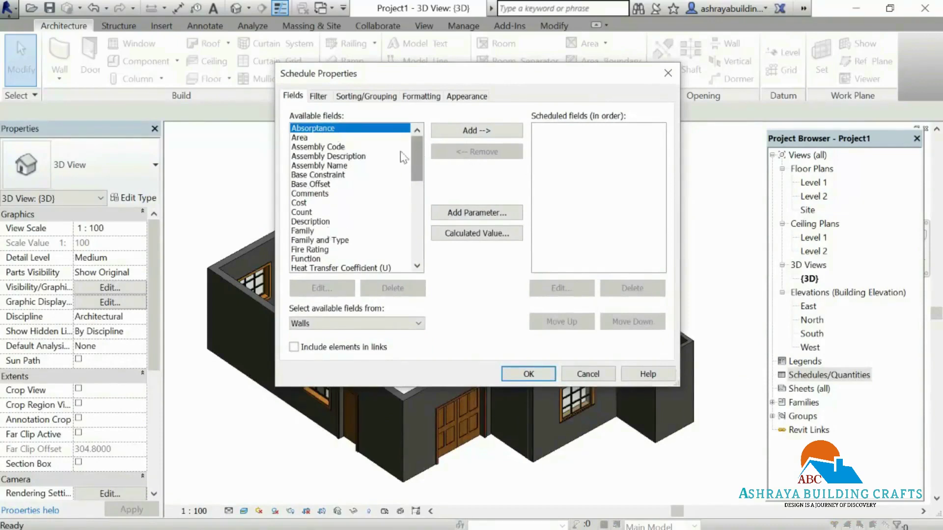
{"action": "left_click", "coordinate": [305, 138]}
{"action": "left_click", "coordinate": [476, 130]}
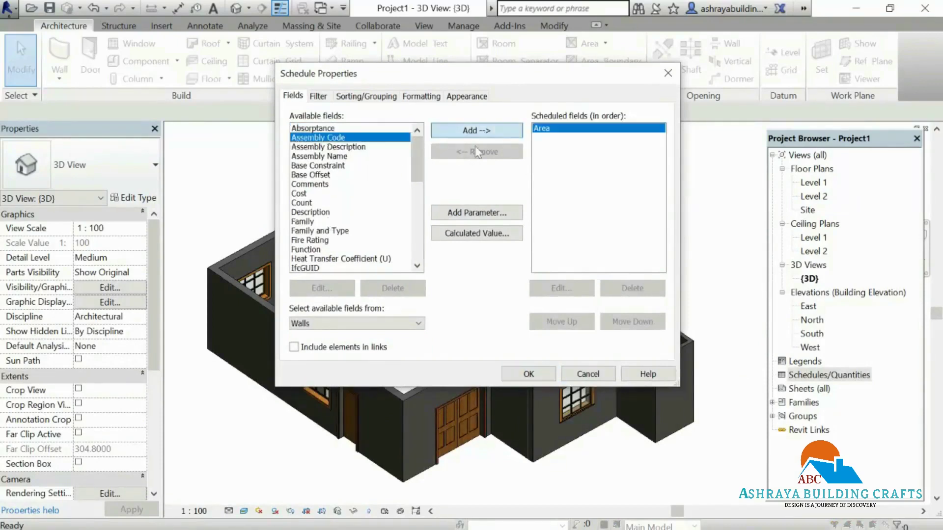
{"action": "left_click_drag", "start_coordinate": [417, 167], "coordinate": [420, 265]}
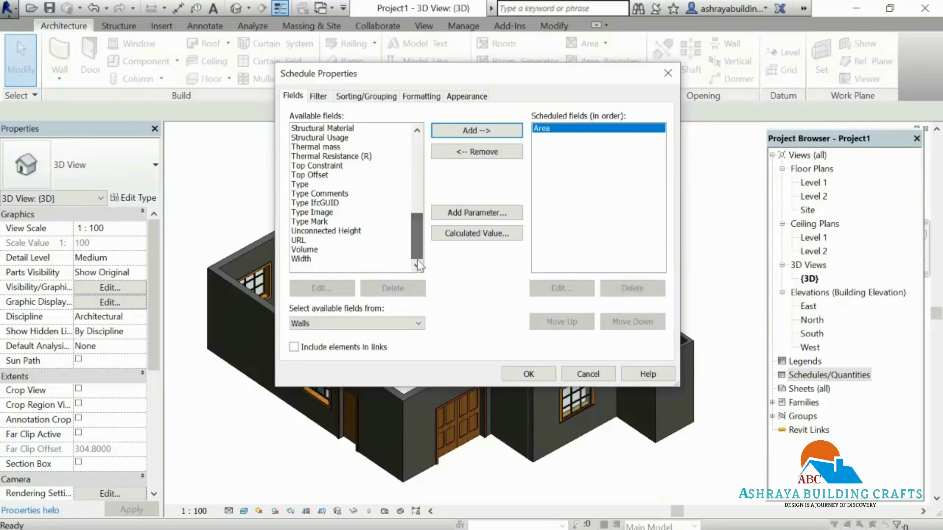
{"action": "left_click", "coordinate": [309, 250]}
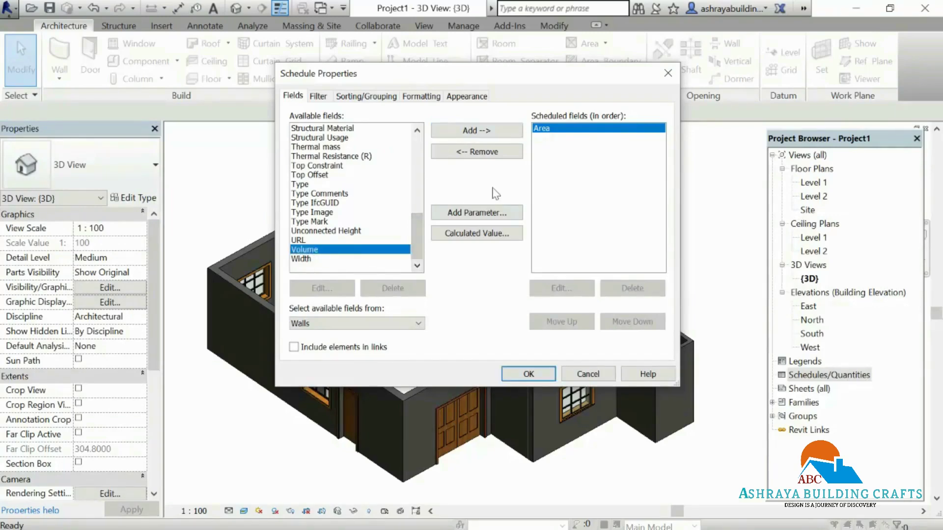
{"action": "left_click", "coordinate": [477, 130]}
{"action": "left_click", "coordinate": [529, 374]}
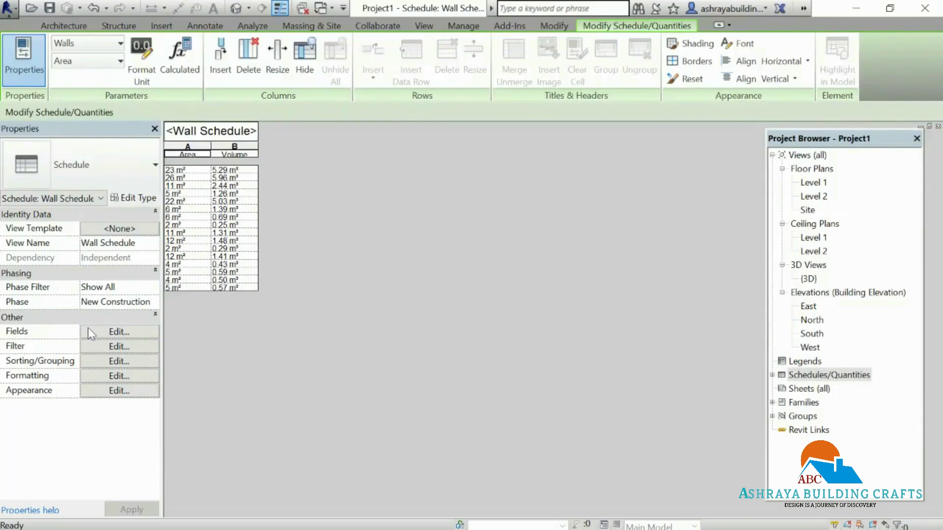
Add a calculated value named "Number of bricks" with the formula Volume/0.002m^3 to the wall schedule, and widen its column to fit the heading
{"action": "left_click", "coordinate": [105, 332]}
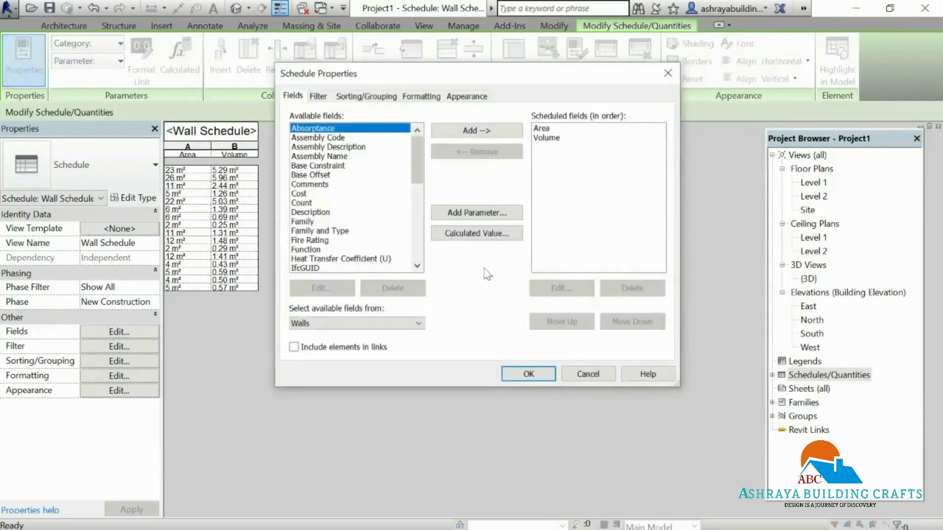
{"action": "left_click", "coordinate": [472, 234]}
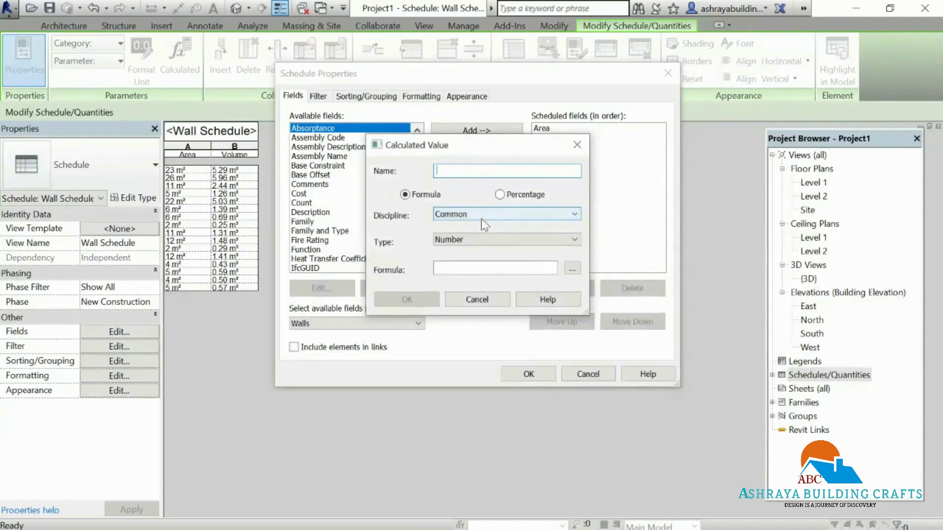
{"action": "type", "text": "Nu"}
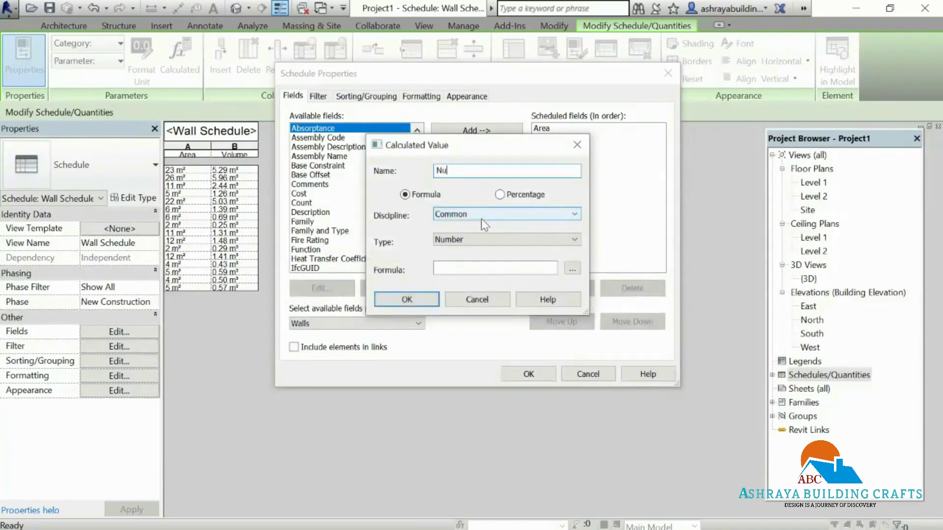
{"action": "type", "text": "mber of bricks"}
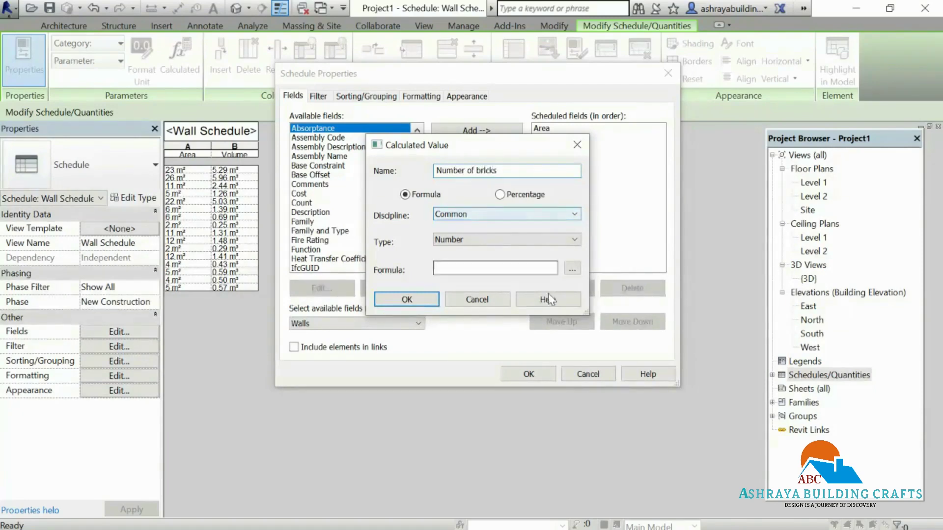
{"action": "left_click", "coordinate": [573, 269]}
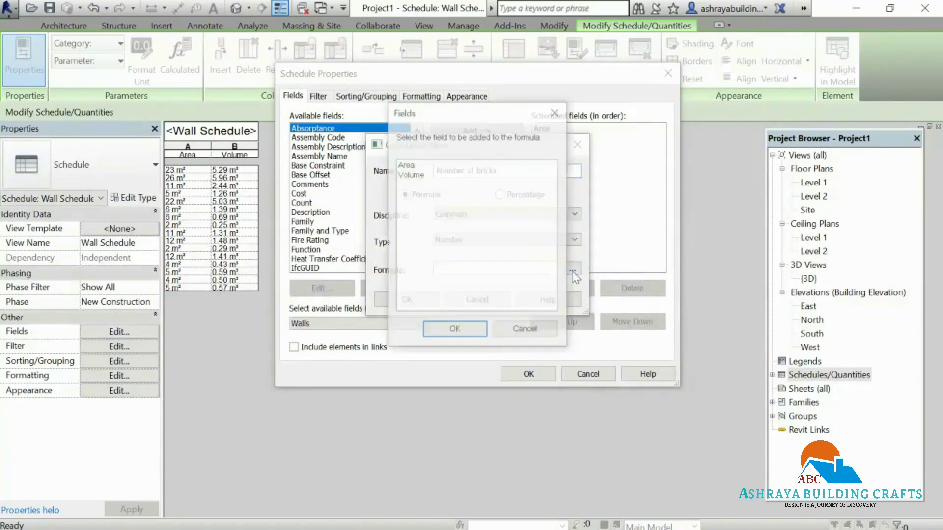
{"action": "left_click", "coordinate": [410, 176]}
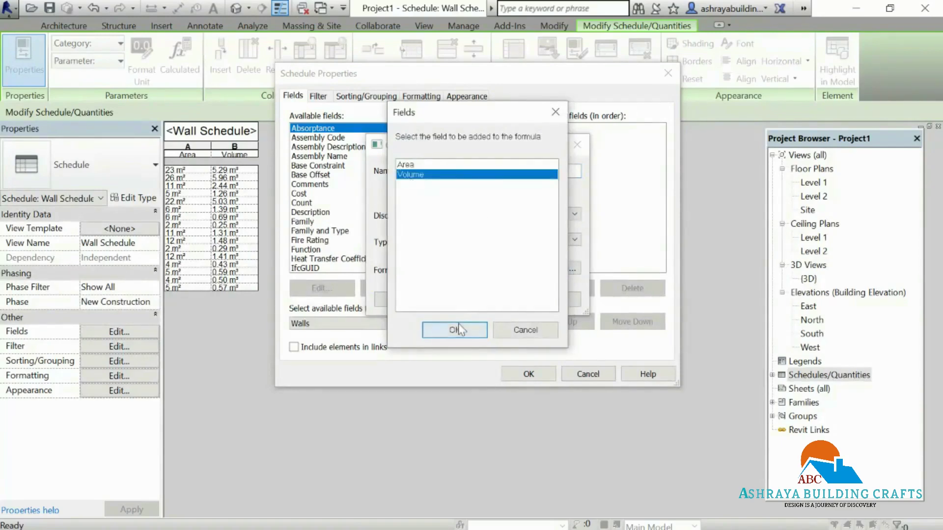
{"action": "left_click", "coordinate": [454, 330]}
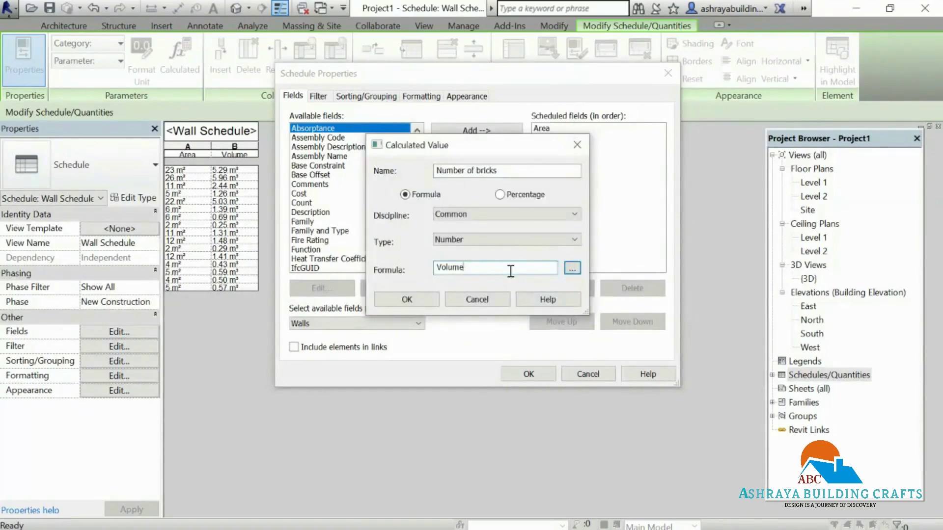
{"action": "type", "text": "/0.002m^3"}
{"action": "left_click", "coordinate": [410, 301]}
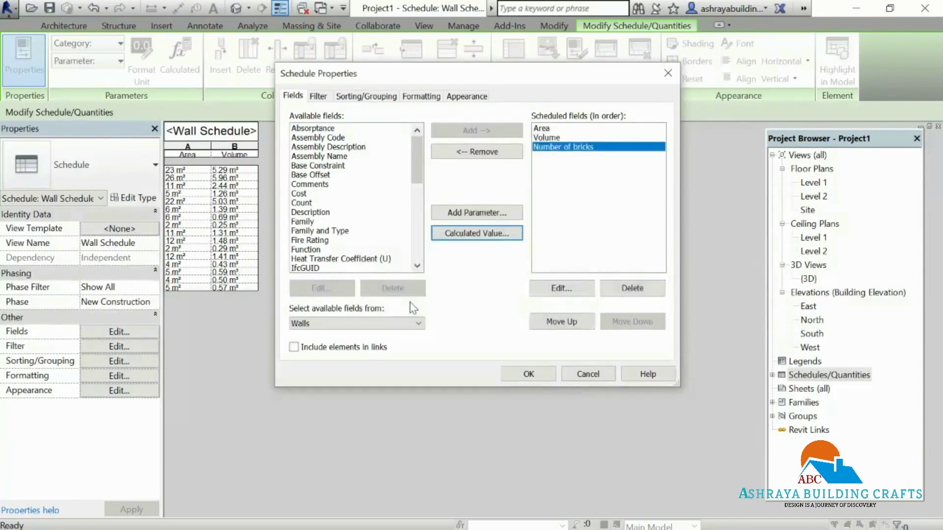
{"action": "left_click", "coordinate": [545, 374]}
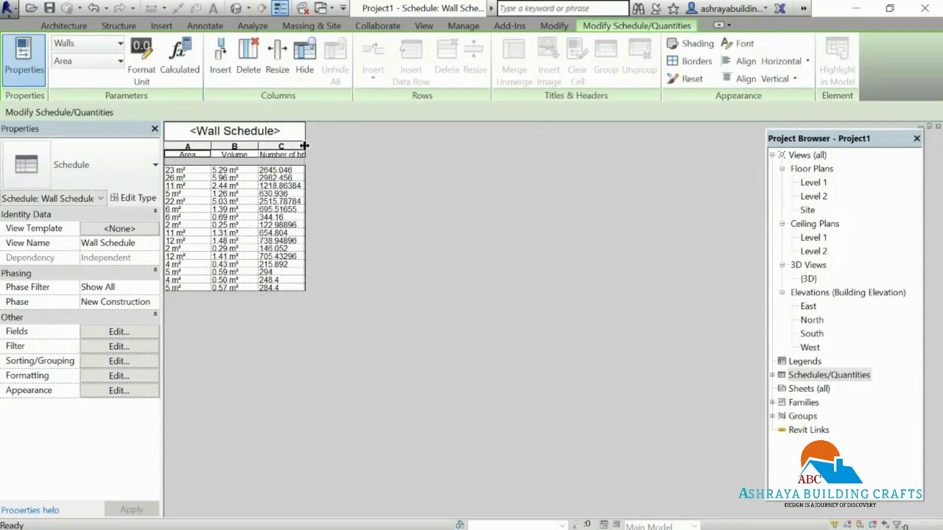
{"action": "left_click_drag", "start_coordinate": [304, 146], "coordinate": [325, 145]}
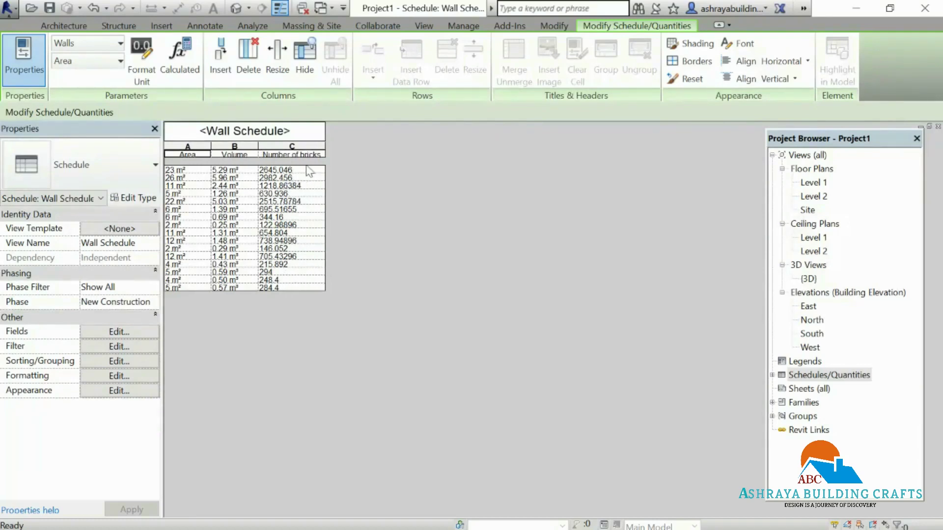
Add a calculated value named "cost of bricks" with the formula Number of bricks*7 to the wall schedule, and widen its column
{"action": "left_click", "coordinate": [122, 334]}
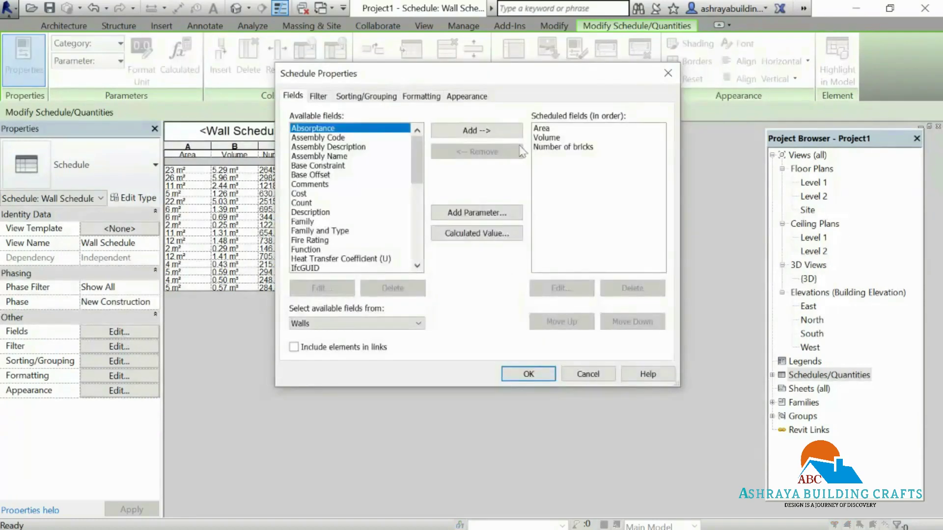
{"action": "left_click", "coordinate": [480, 234]}
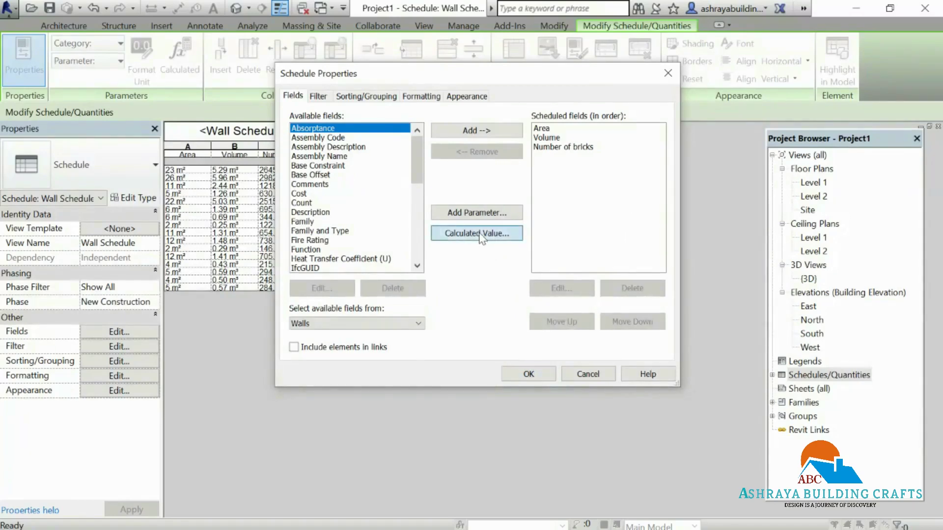
{"action": "type", "text": "c"}
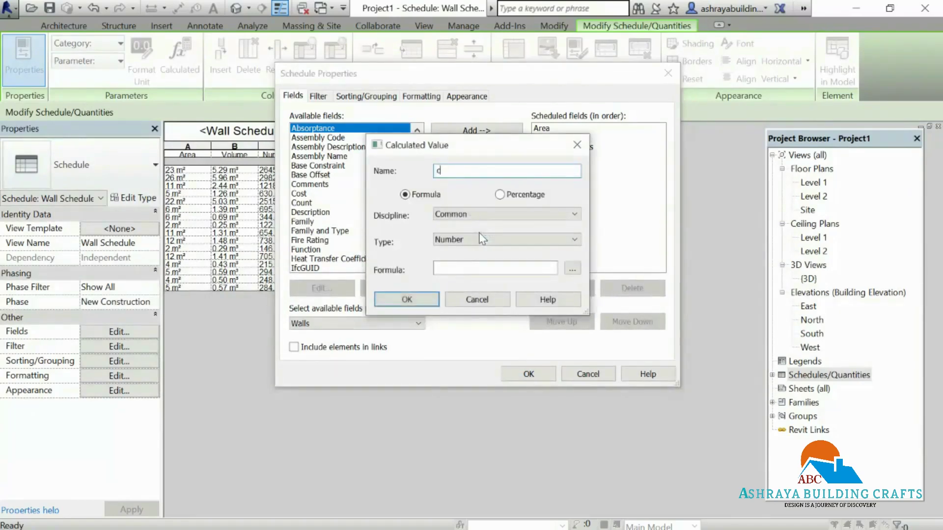
{"action": "type", "text": "ost of bricks"}
{"action": "left_click", "coordinate": [572, 268]}
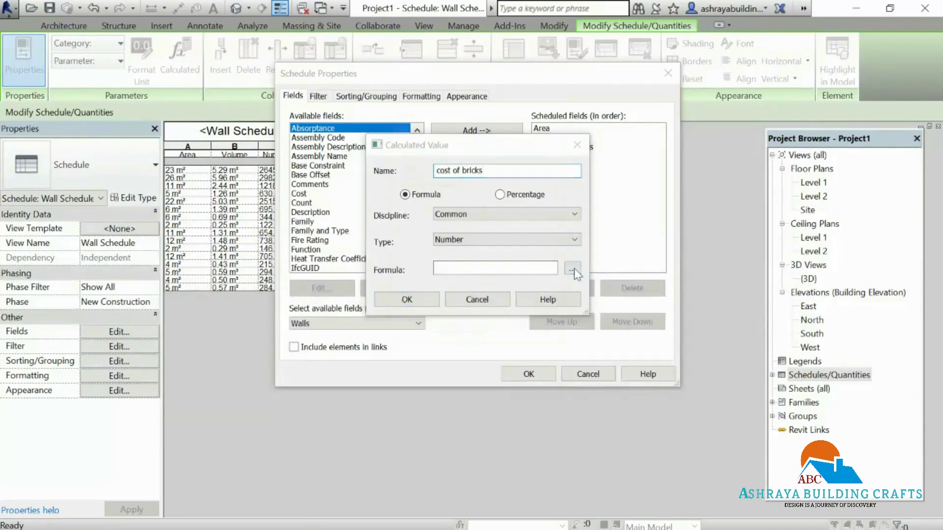
{"action": "left_click", "coordinate": [426, 184]}
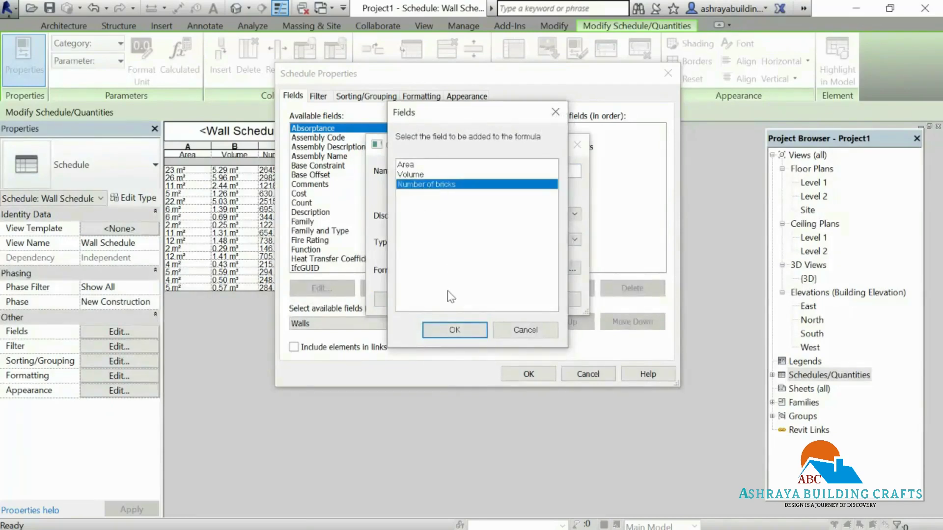
{"action": "left_click", "coordinate": [466, 331]}
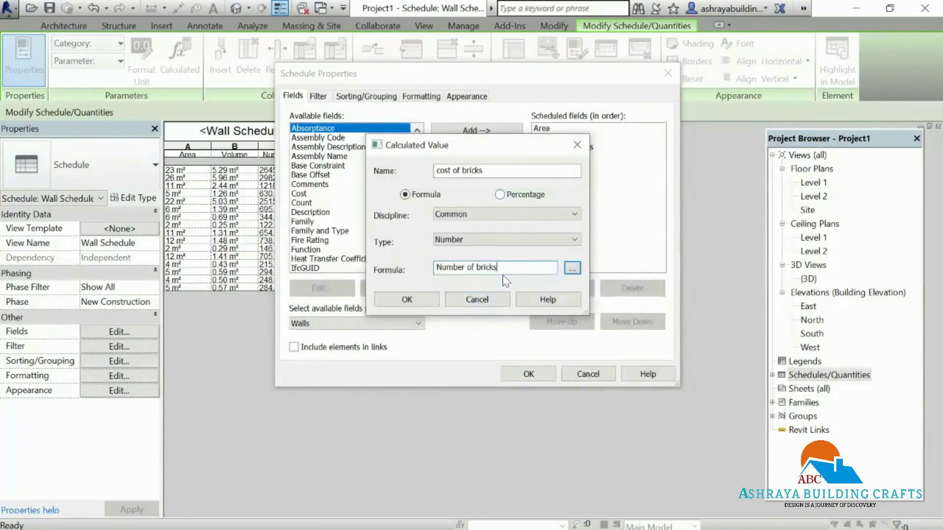
{"action": "type", "text": "*"}
{"action": "type", "text": "1"}
{"action": "left_click", "coordinate": [435, 301]}
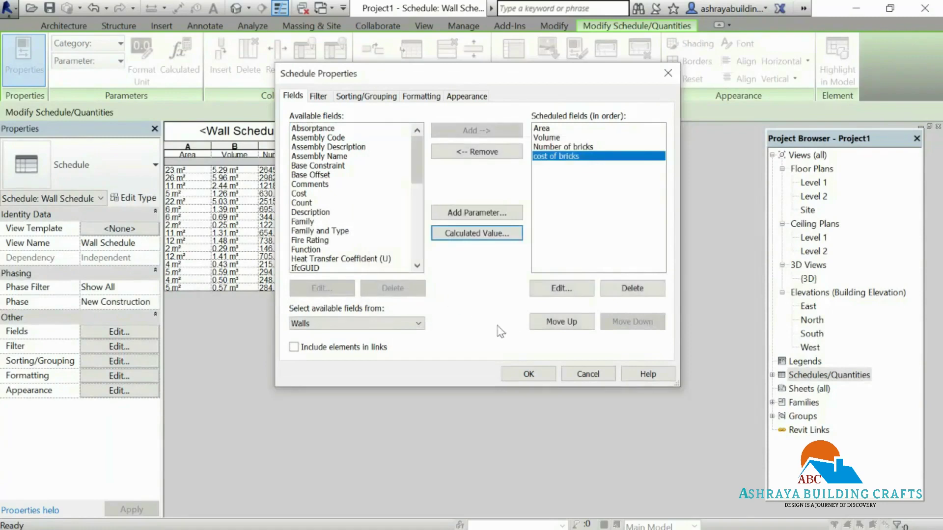
{"action": "left_click", "coordinate": [529, 373]}
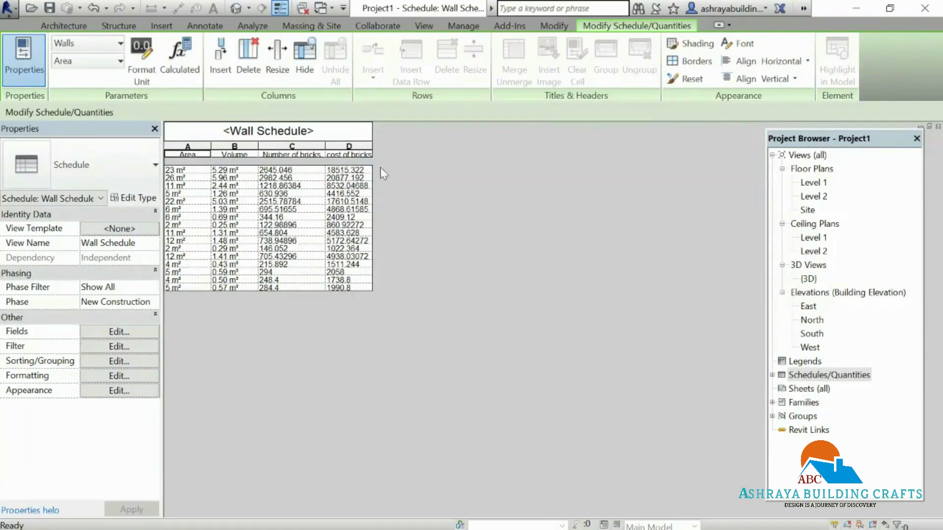
{"action": "left_click_drag", "start_coordinate": [373, 152], "coordinate": [387, 151]}
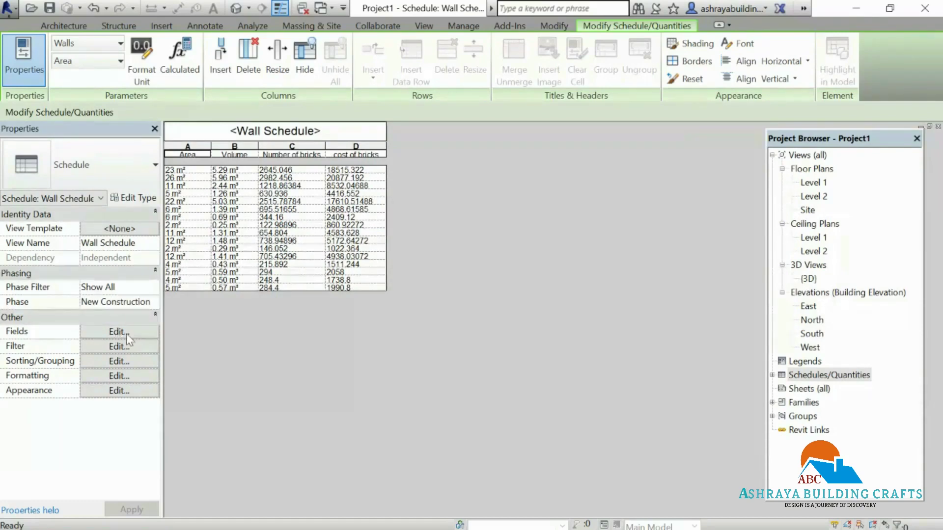
Start another calculated value in the wall schedule's fields and name it "number of cement bags"
{"action": "left_click", "coordinate": [139, 332]}
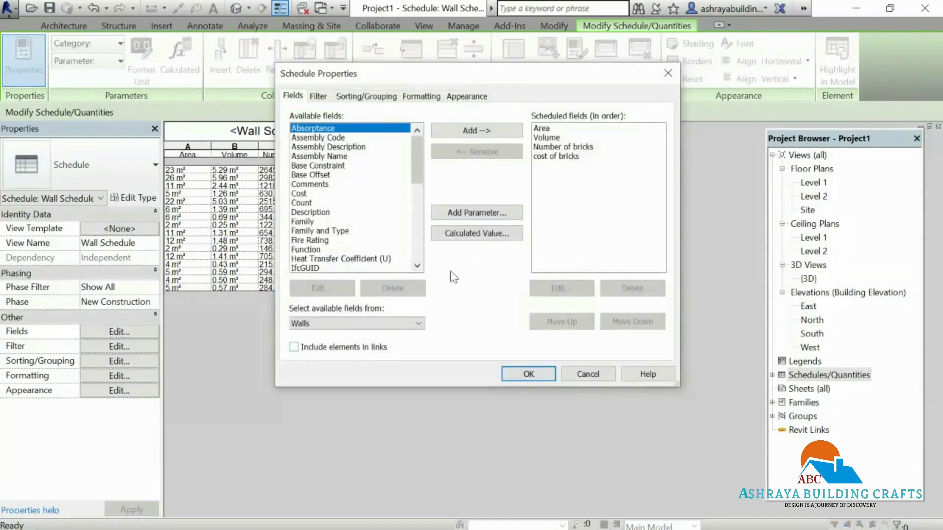
{"action": "left_click", "coordinate": [474, 234]}
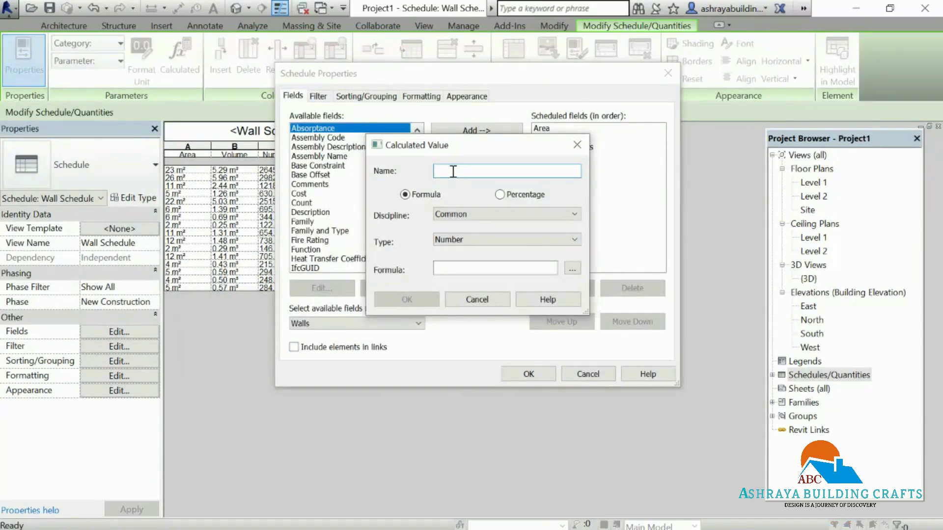
{"action": "type", "text": "number "}
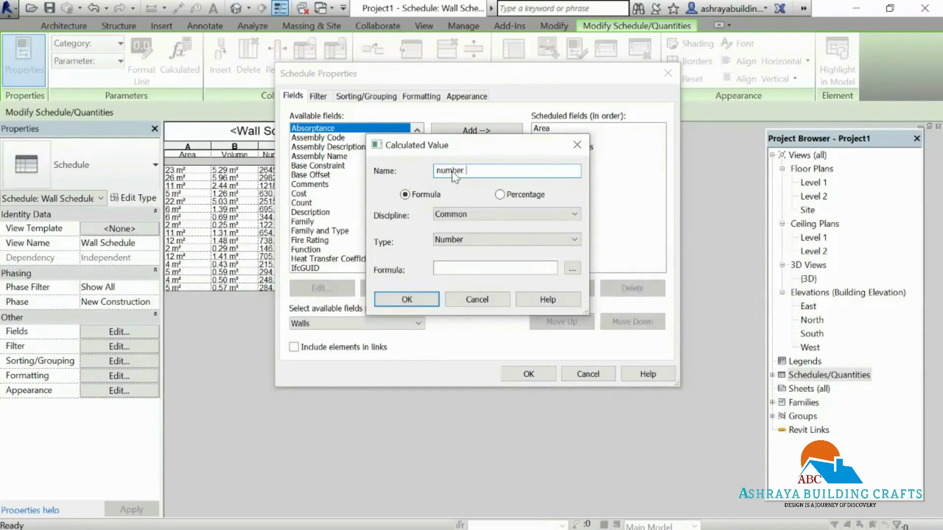
{"action": "type", "text": "of cem"}
{"action": "type", "text": "net"}
{"action": "key", "text": "BackSpace"}
{"action": "key", "text": "BackSpace"}
{"action": "key", "text": "BackSpace"}
{"action": "type", "text": "ment bag"}
Set the cement bag formula to Volume*1.24/1m^3, add the field to the schedule and widen its column
{"action": "left_click", "coordinate": [577, 269]}
{"action": "left_click", "coordinate": [415, 175]}
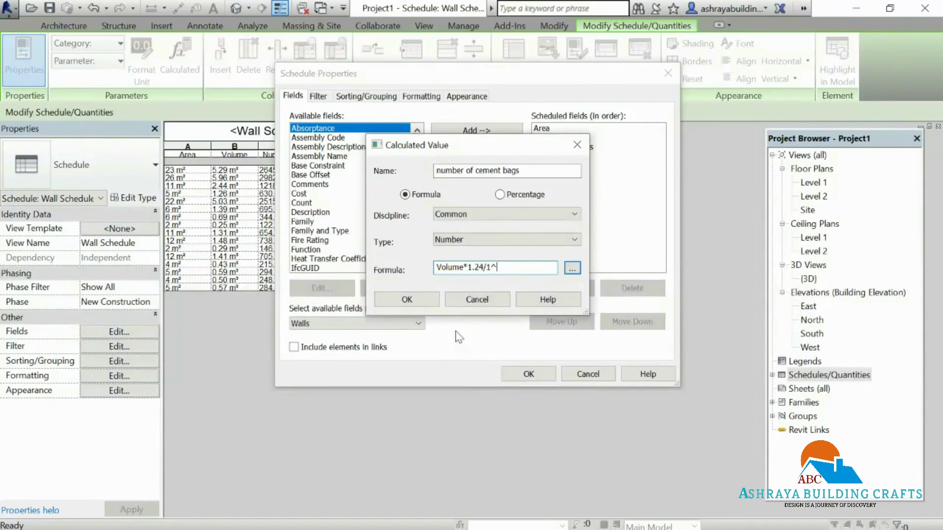
{"action": "key", "text": "BackSpace"}
{"action": "type", "text": "m^3"}
{"action": "left_click", "coordinate": [407, 299]}
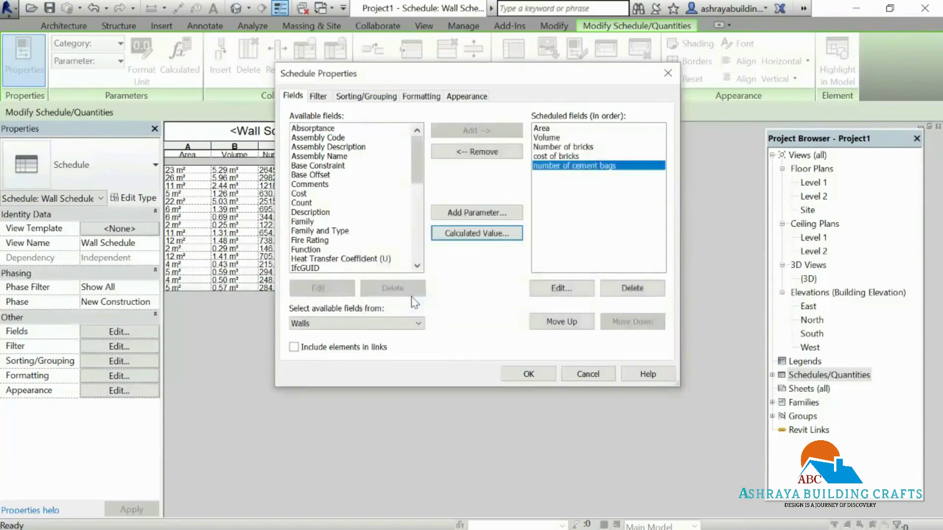
{"action": "left_click", "coordinate": [533, 375]}
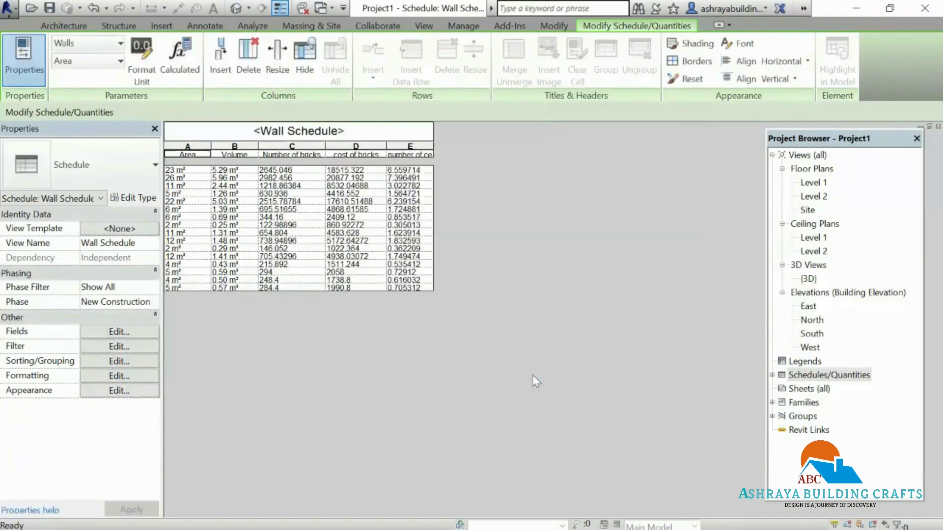
{"action": "left_click_drag", "start_coordinate": [434, 152], "coordinate": [452, 152]}
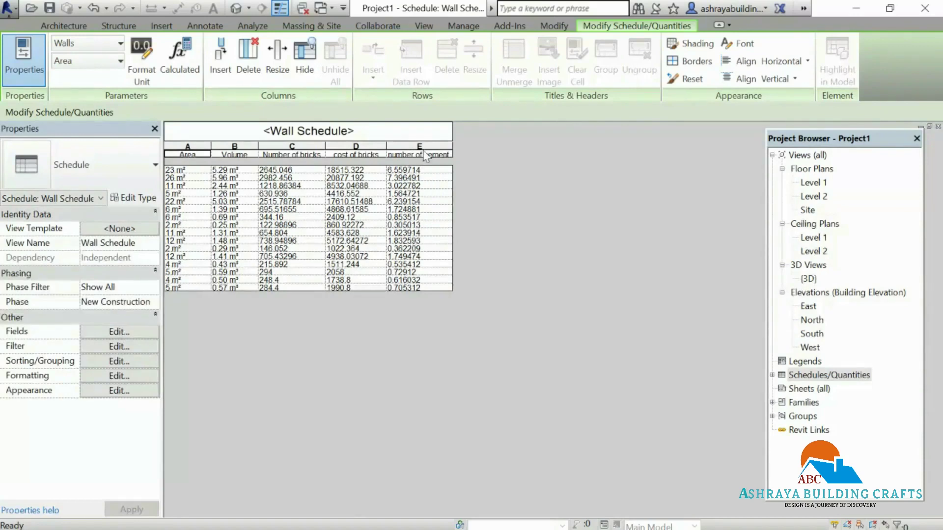
Add a calculated value named "cost of cement" with the formula number of cement bags*380 to the wall schedule, and widen its column
{"action": "left_click", "coordinate": [129, 334]}
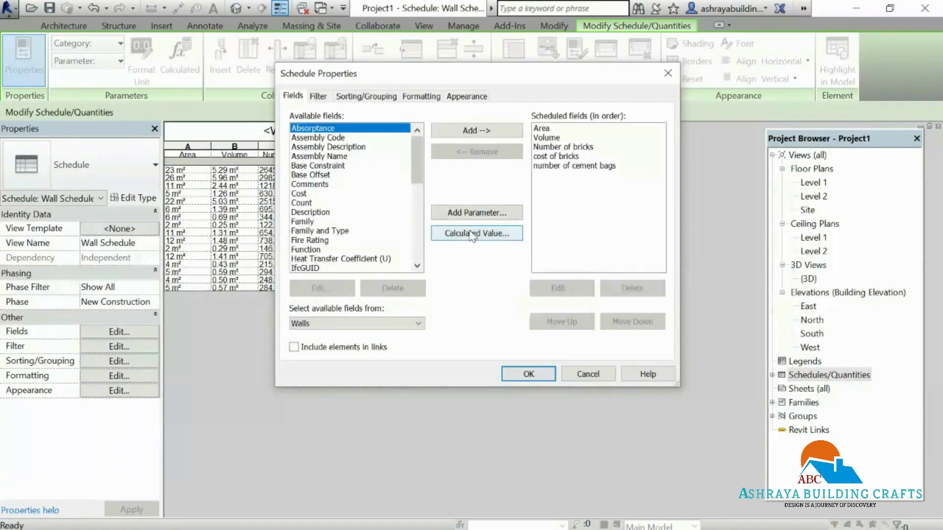
{"action": "left_click", "coordinate": [472, 234]}
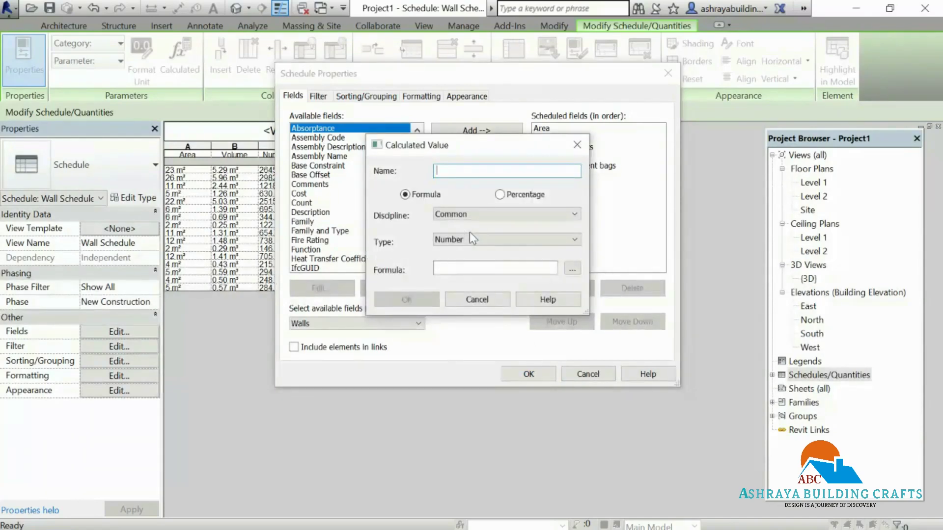
{"action": "type", "text": "cost of"}
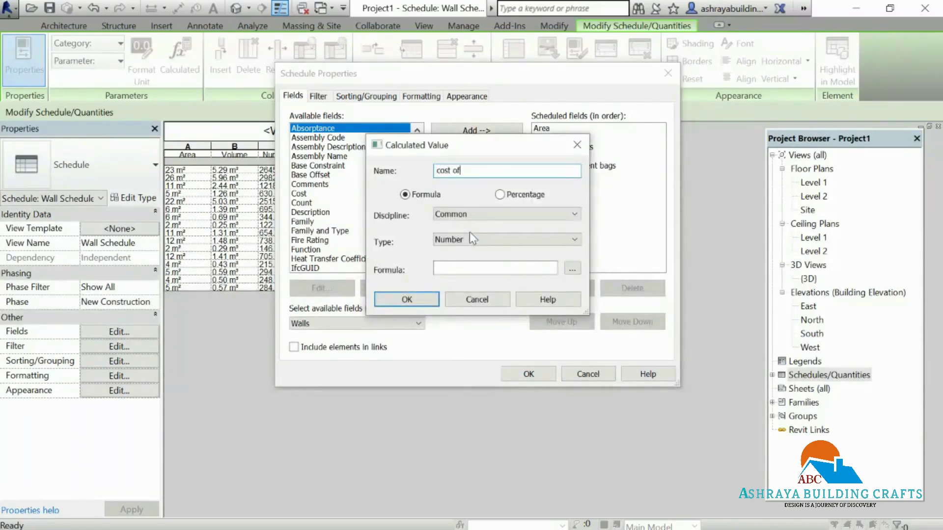
{"action": "type", "text": " cement"}
{"action": "left_click", "coordinate": [572, 269]}
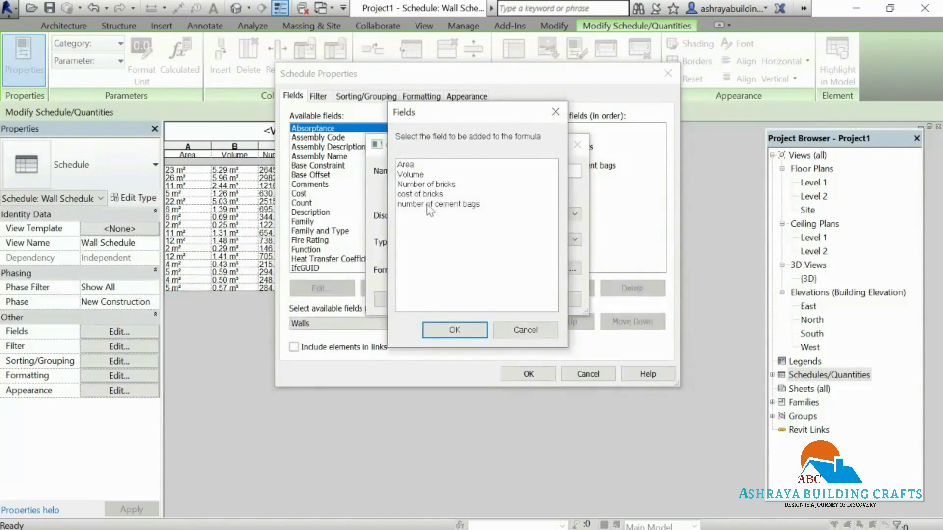
{"action": "left_click", "coordinate": [428, 205]}
{"action": "left_click", "coordinate": [454, 329]}
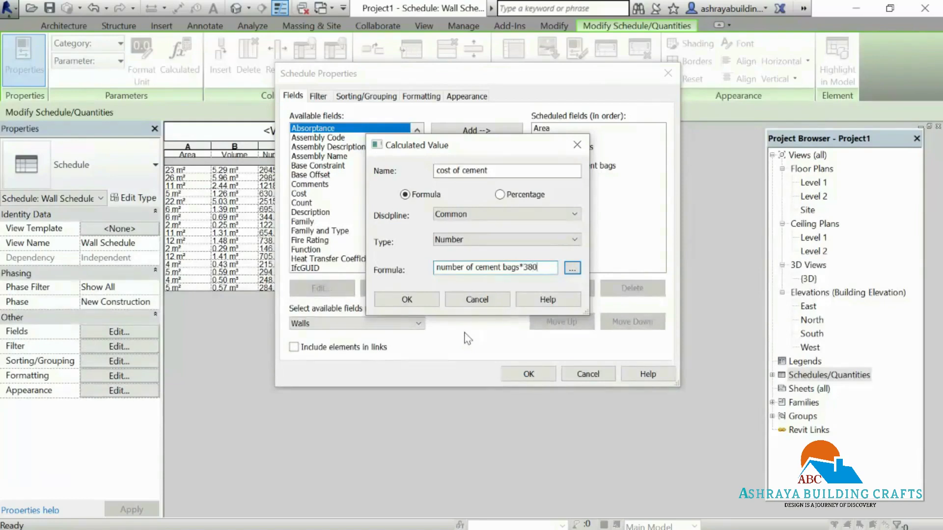
{"action": "left_click", "coordinate": [419, 300]}
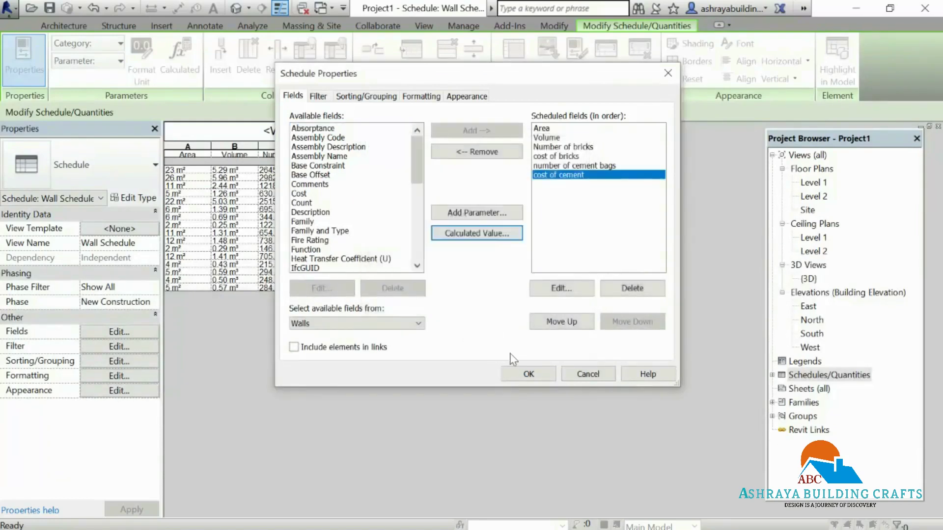
{"action": "left_click", "coordinate": [528, 374]}
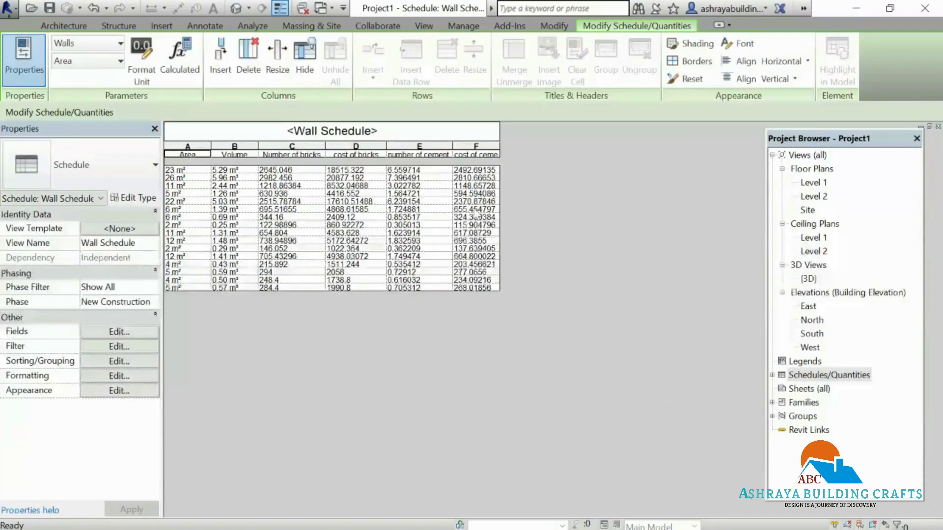
{"action": "left_click_drag", "start_coordinate": [502, 156], "coordinate": [520, 154]}
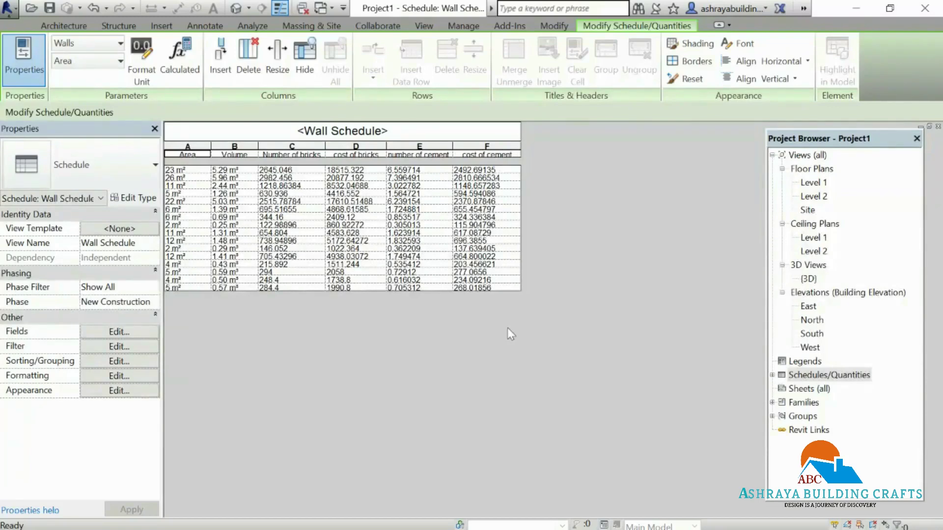
Add a calculated value named "quantity of sand" with the formula Volume*432.3/1m^3 to the schedule, and widen its column and the cement bags column
{"action": "left_click", "coordinate": [119, 331]}
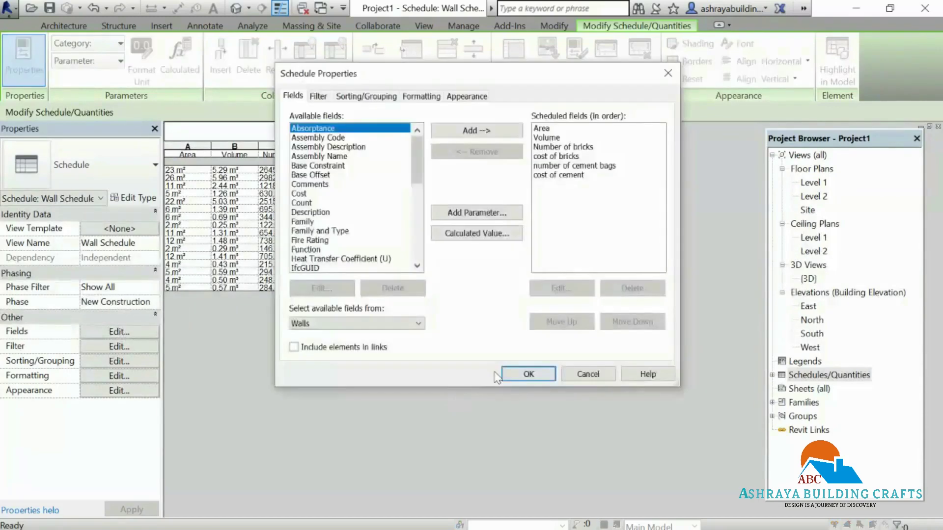
{"action": "left_click", "coordinate": [483, 235]}
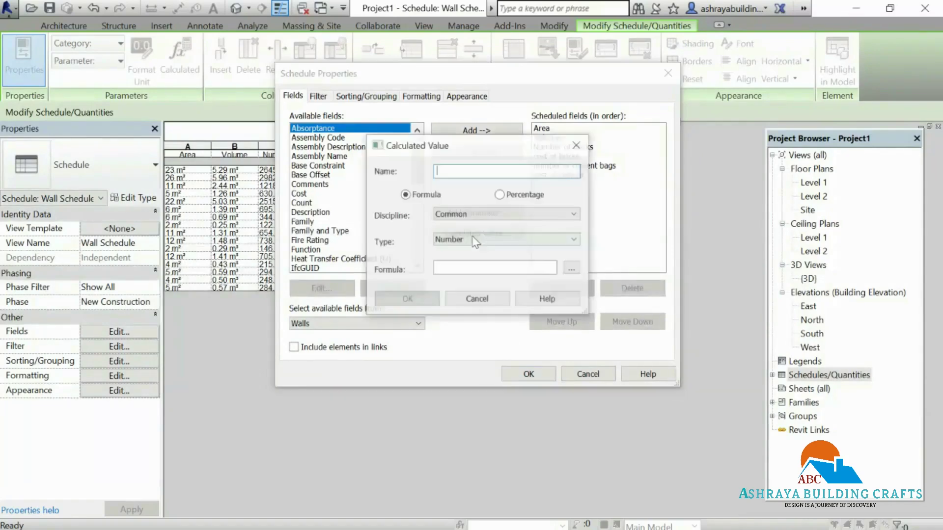
{"action": "type", "text": "quantity o"}
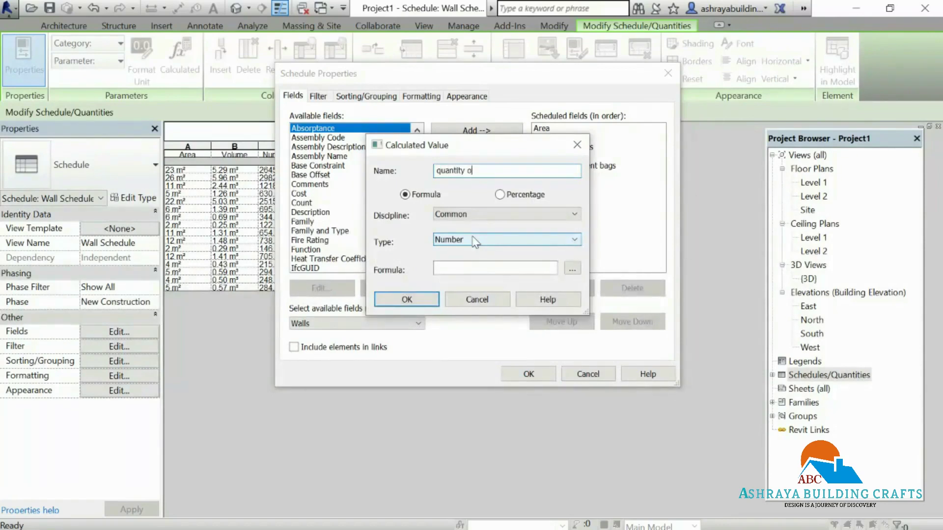
{"action": "type", "text": "f sand"}
{"action": "left_click", "coordinate": [573, 269]}
{"action": "left_click", "coordinate": [415, 175]}
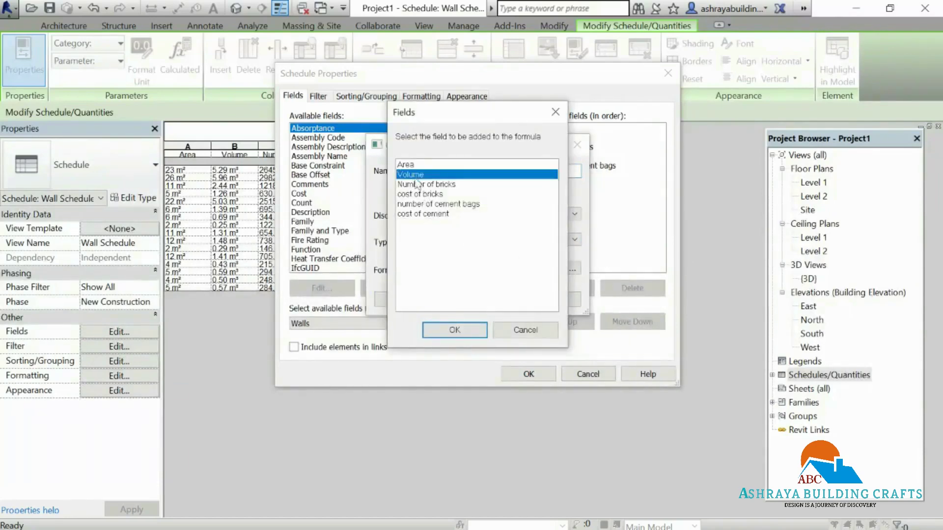
{"action": "left_click", "coordinate": [455, 329]}
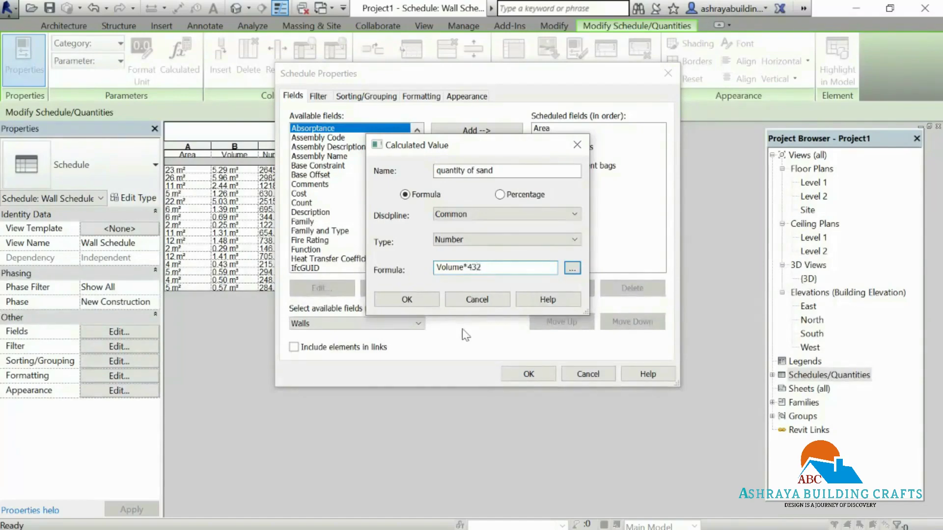
{"action": "type", "text": ".3/1m^3"}
{"action": "left_click", "coordinate": [437, 300]}
{"action": "left_click", "coordinate": [544, 374]}
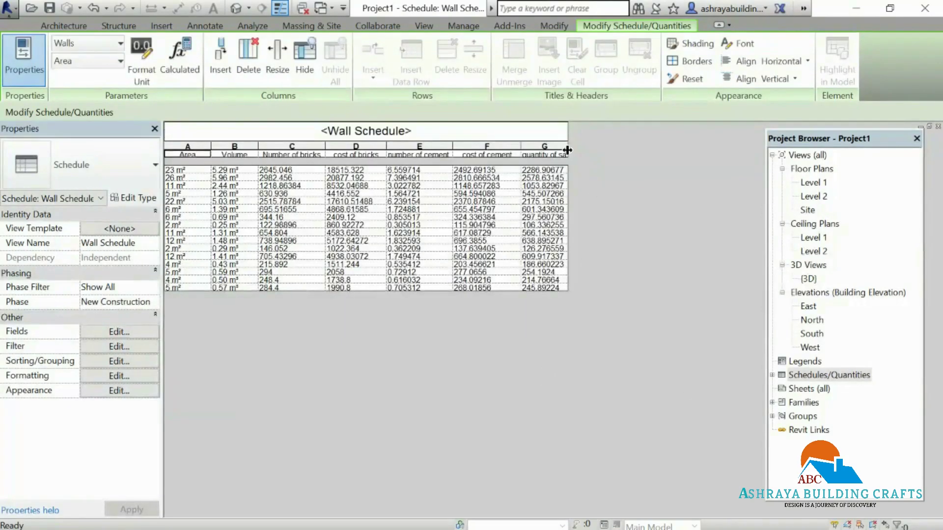
{"action": "left_click_drag", "start_coordinate": [567, 150], "coordinate": [590, 151]}
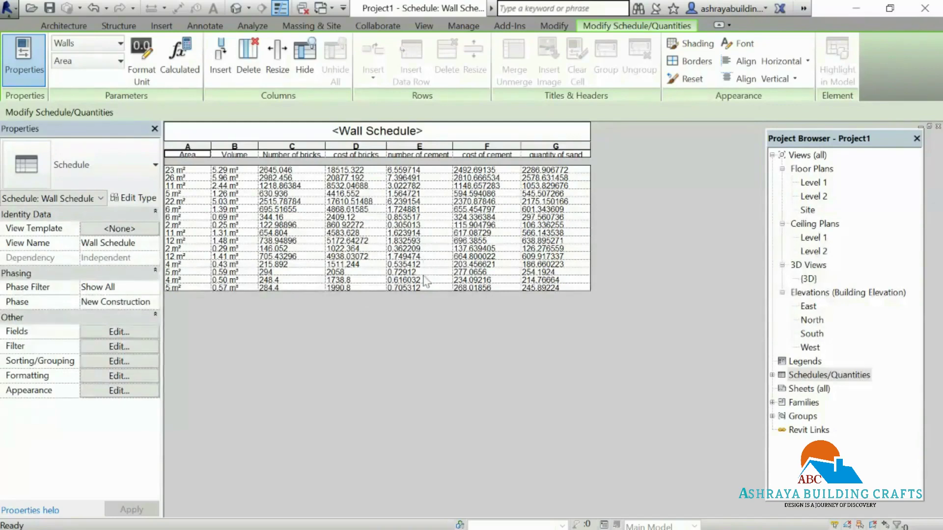
{"action": "left_click_drag", "start_coordinate": [452, 150], "coordinate": [465, 150]}
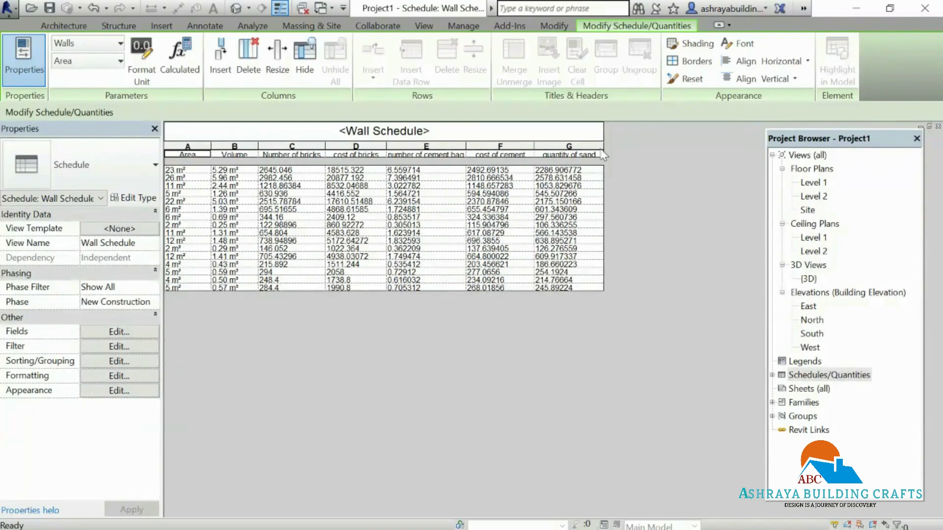
Add a calculated value named "cost of sand" with a formula based on quantity of sand to the wall schedule, and widen its column
{"action": "left_click", "coordinate": [125, 332]}
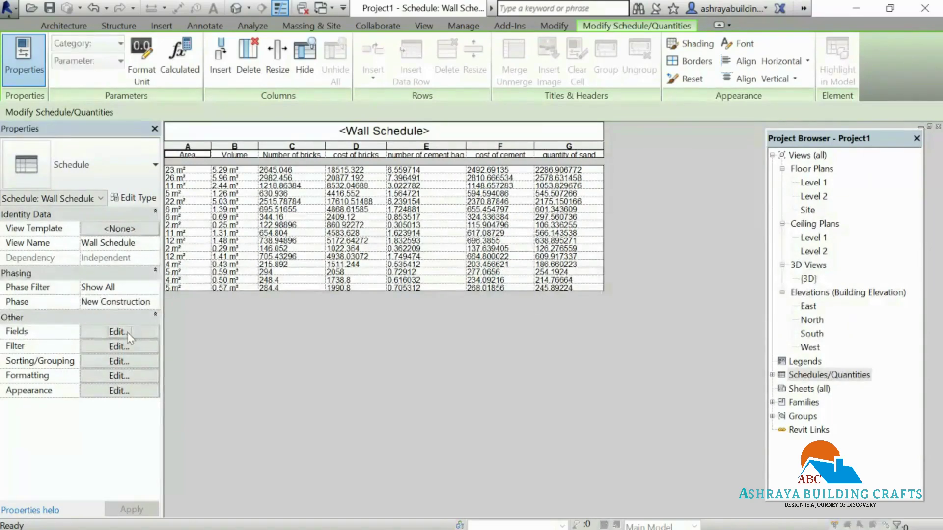
{"action": "left_click", "coordinate": [482, 235]}
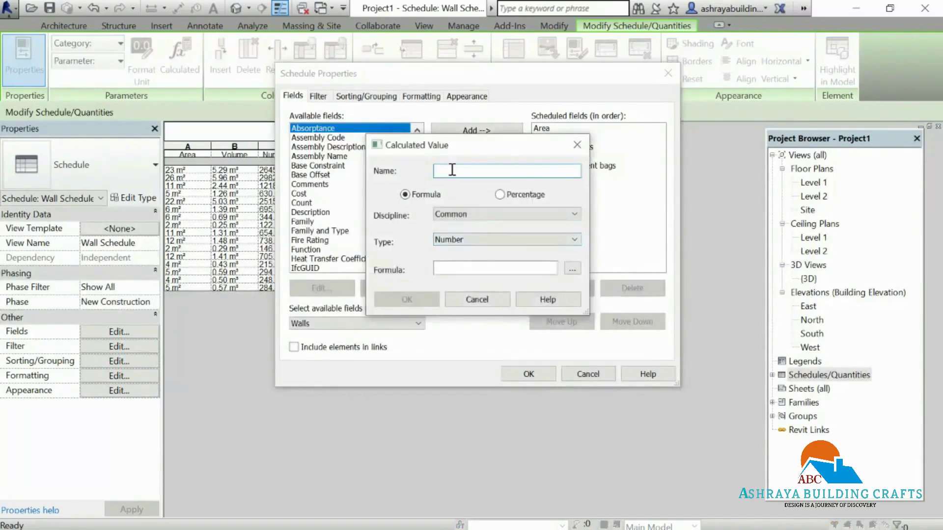
{"action": "type", "text": "cost of sand"}
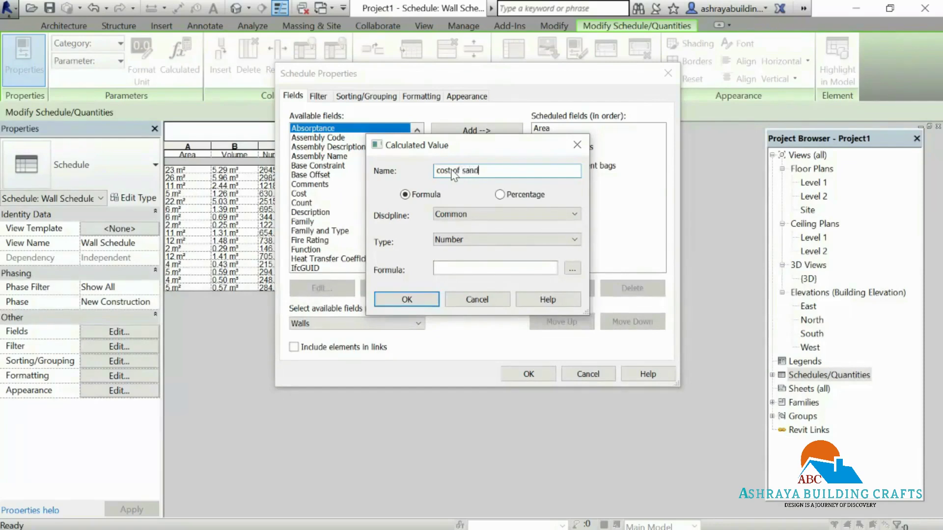
{"action": "left_click", "coordinate": [572, 268]}
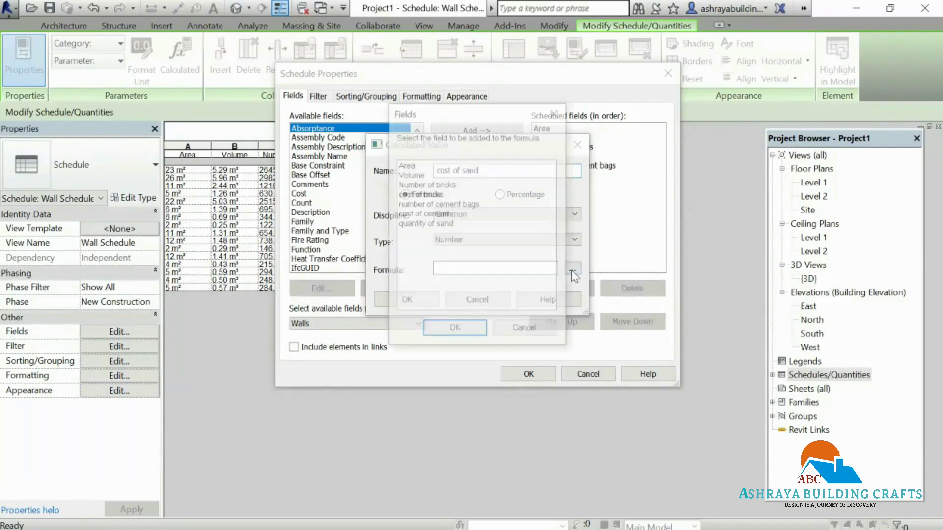
{"action": "left_click", "coordinate": [424, 226]}
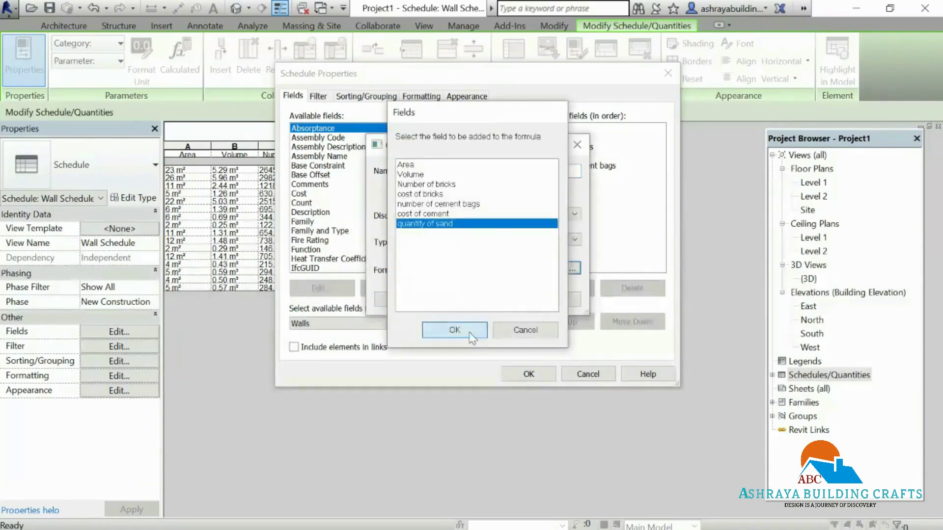
{"action": "left_click", "coordinate": [454, 330]}
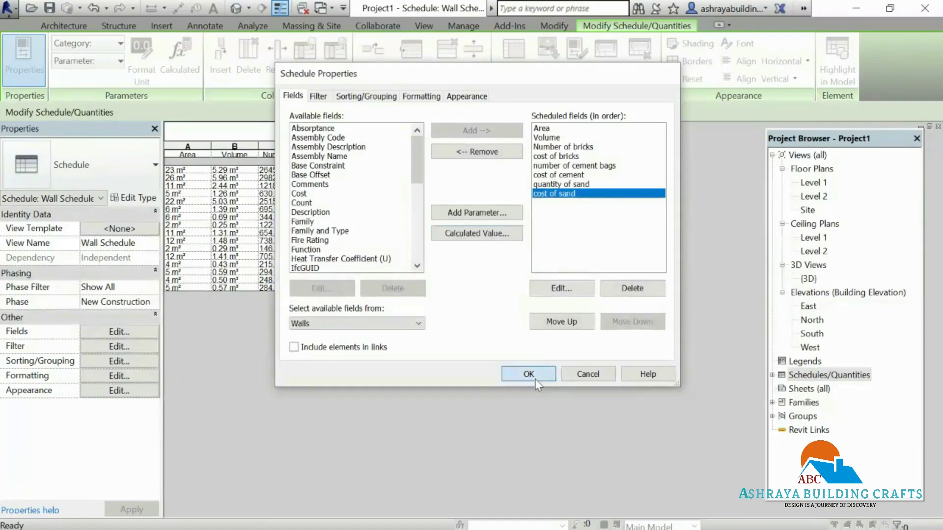
{"action": "left_click", "coordinate": [535, 376]}
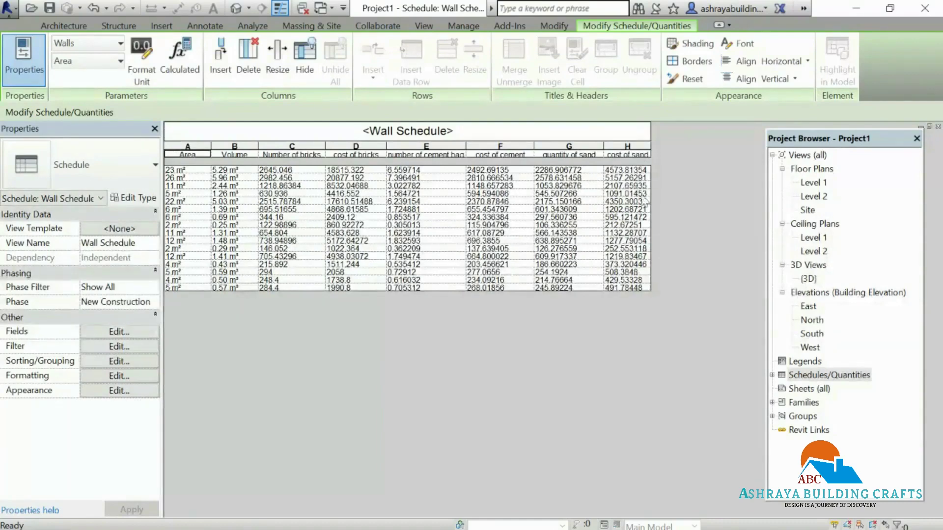
{"action": "left_click_drag", "start_coordinate": [650, 152], "coordinate": [661, 152]}
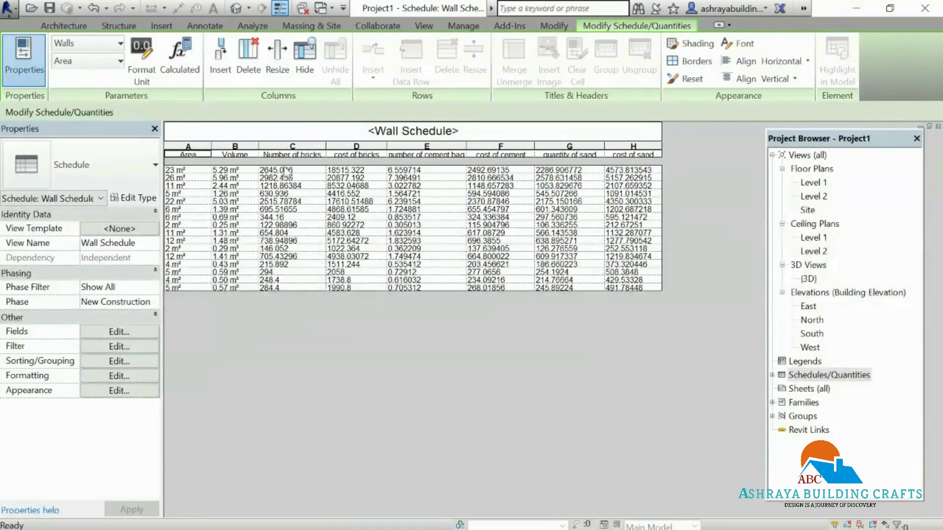
{"action": "left_click", "coordinate": [142, 54]}
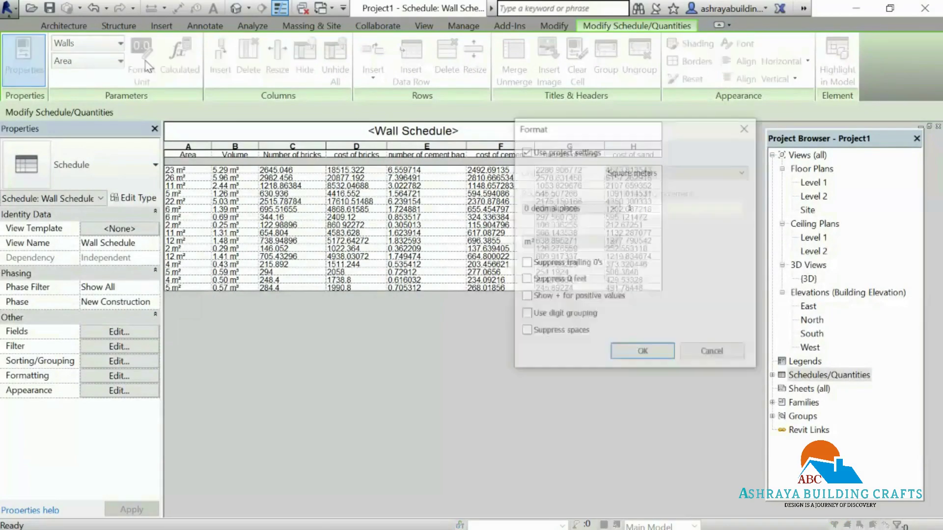
{"action": "left_click", "coordinate": [568, 155]}
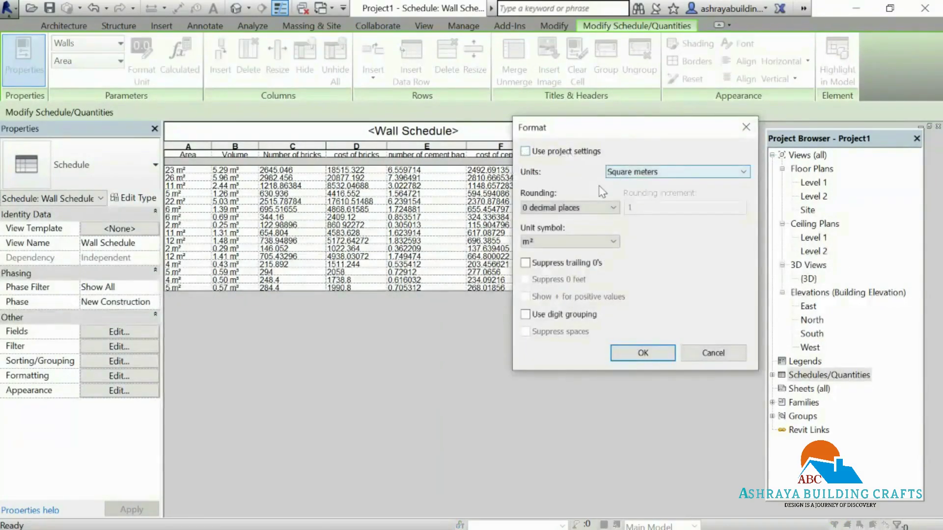
{"action": "left_click", "coordinate": [742, 134]}
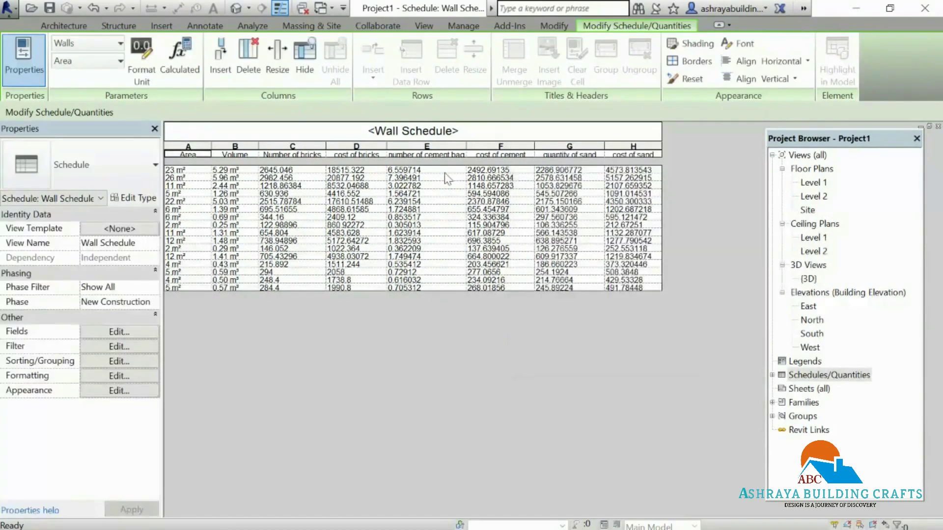
Override the default format of the number of cement bags column with Fixed units rounded to 0 decimal places
{"action": "left_click_drag", "start_coordinate": [444, 171], "coordinate": [443, 293]}
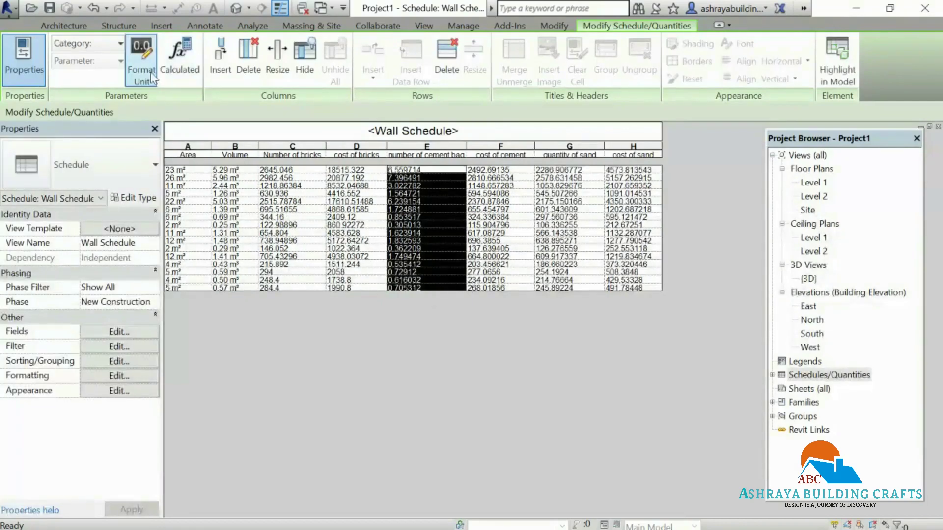
{"action": "left_click", "coordinate": [143, 54]}
{"action": "left_click", "coordinate": [525, 152]}
{"action": "left_click", "coordinate": [618, 172]}
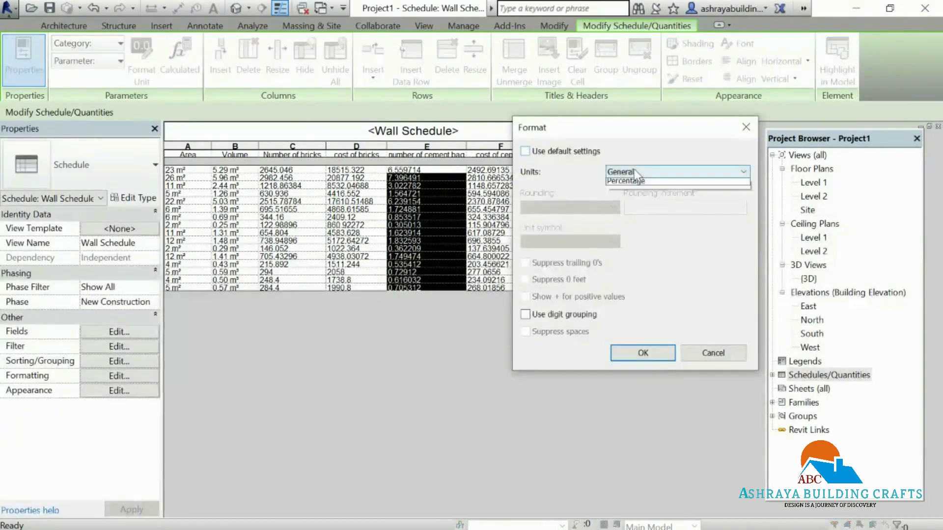
{"action": "left_click", "coordinate": [616, 194]}
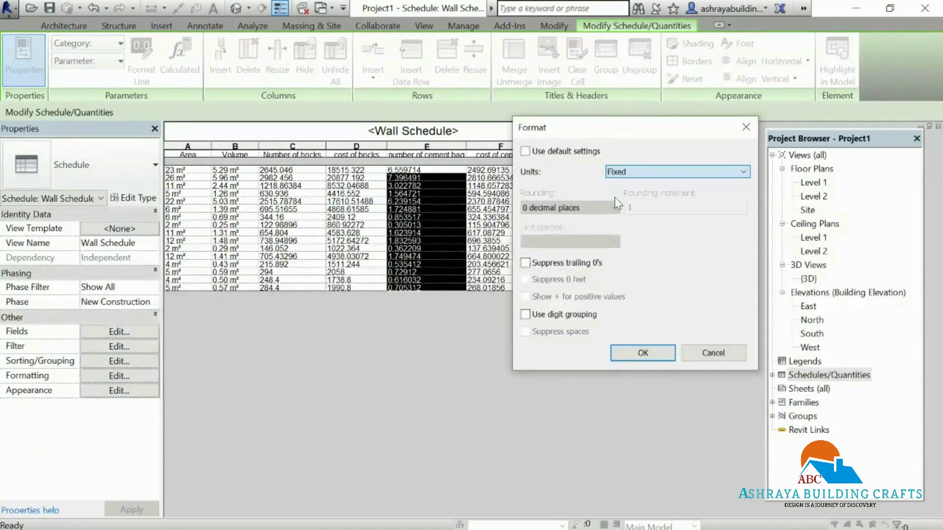
{"action": "left_click", "coordinate": [642, 353]}
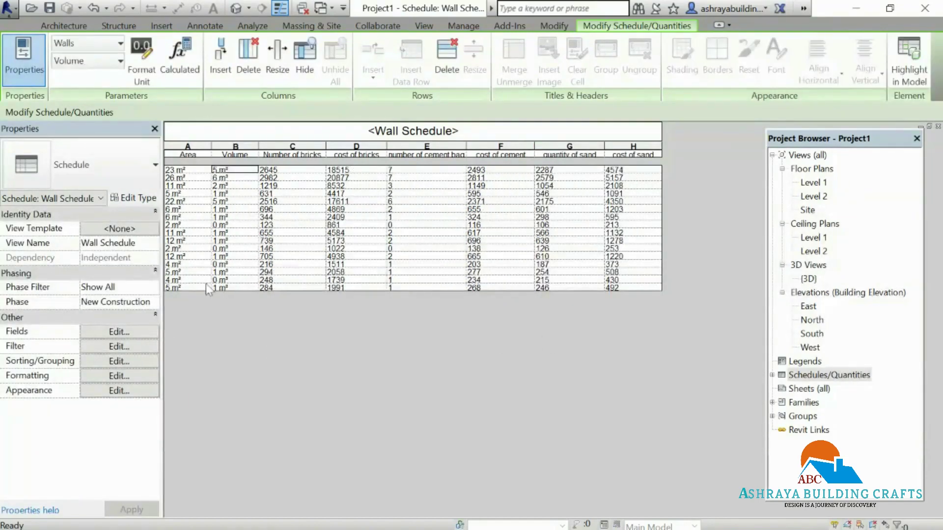
Turn on grand totals for the wall schedule and set them to Totals only
{"action": "left_click", "coordinate": [112, 332]}
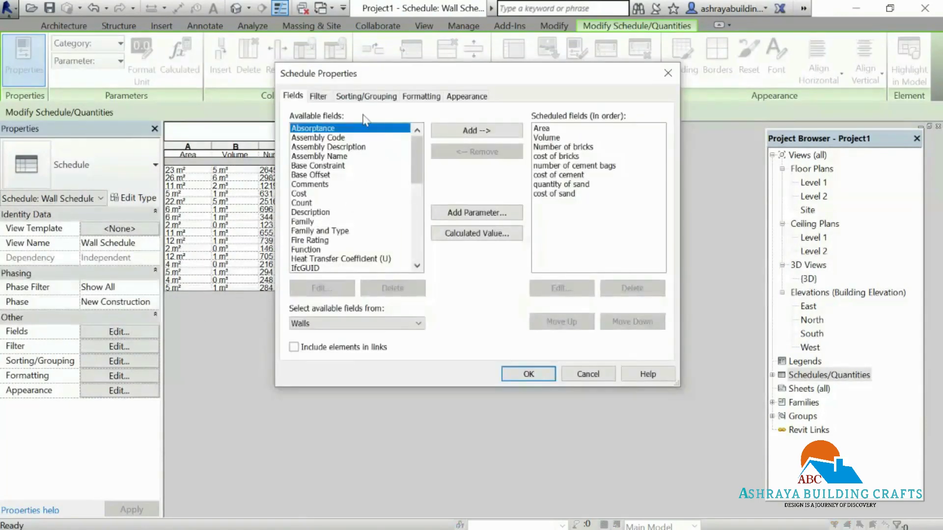
{"action": "left_click", "coordinate": [361, 97]}
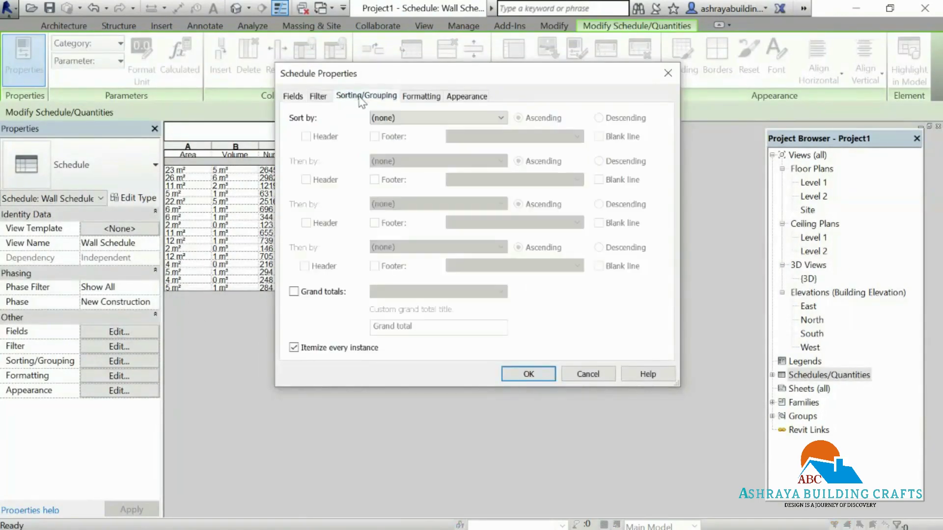
{"action": "left_click", "coordinate": [294, 292]}
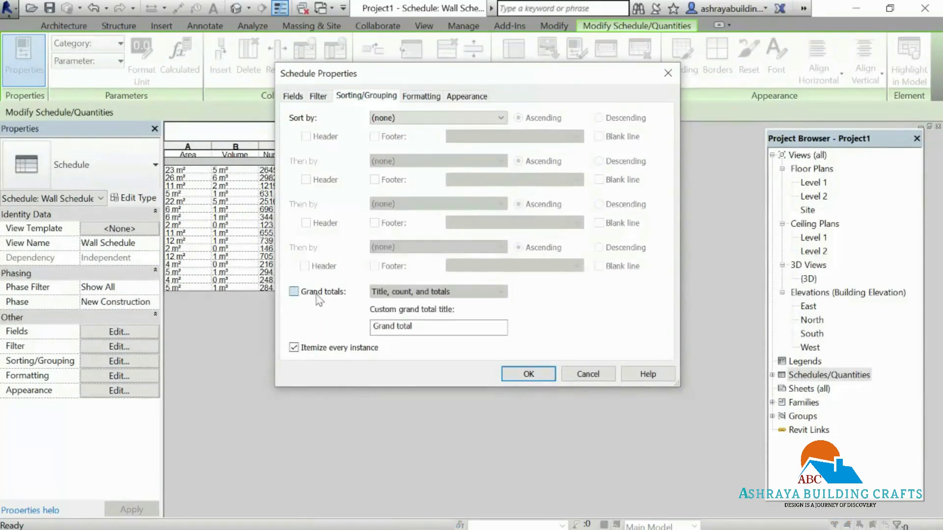
{"action": "left_click", "coordinate": [432, 295]}
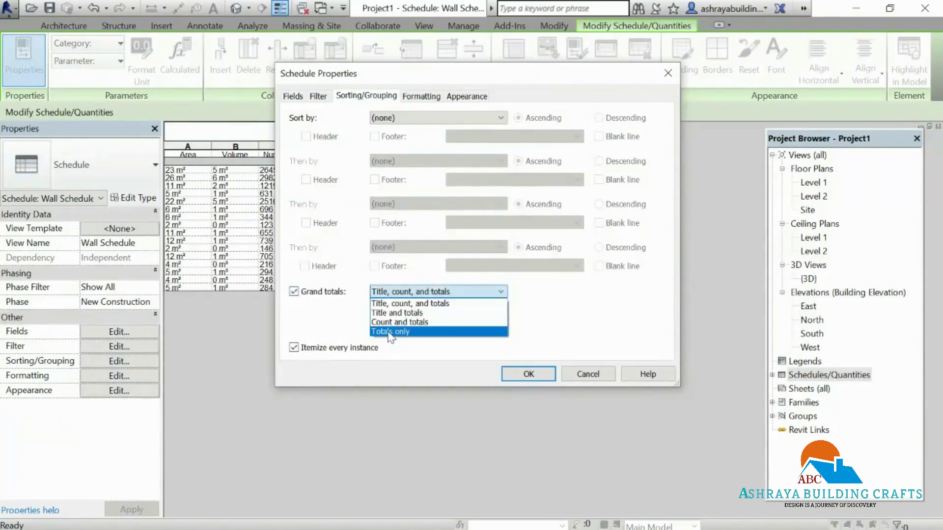
{"action": "left_click", "coordinate": [391, 332]}
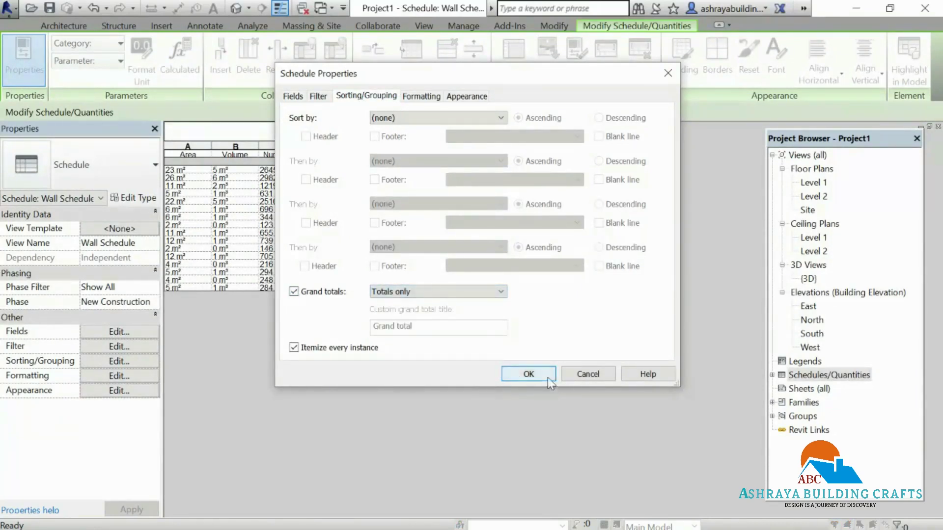
Enable Calculate totals for all schedule fields from Area to cost of sand, and apply the schedule properties
{"action": "left_click", "coordinate": [421, 96]}
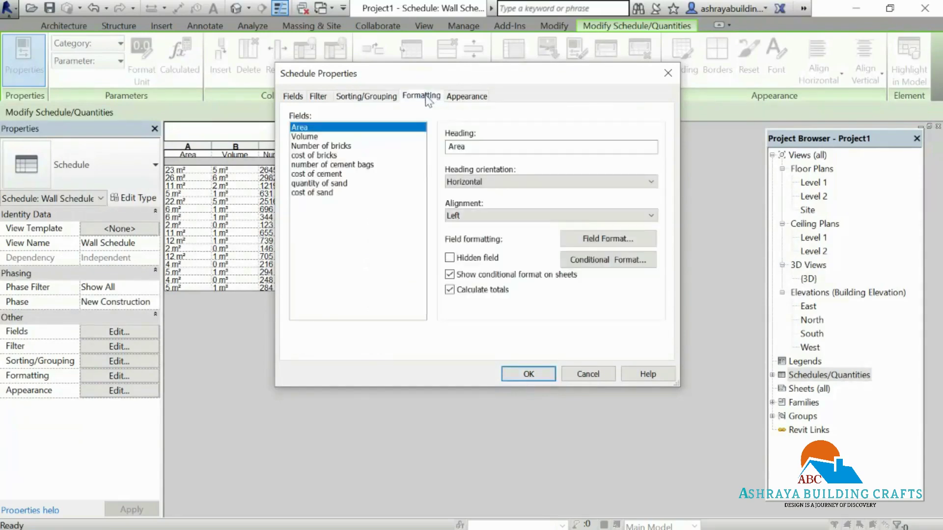
{"action": "left_click", "coordinate": [336, 193], "text": "shift"}
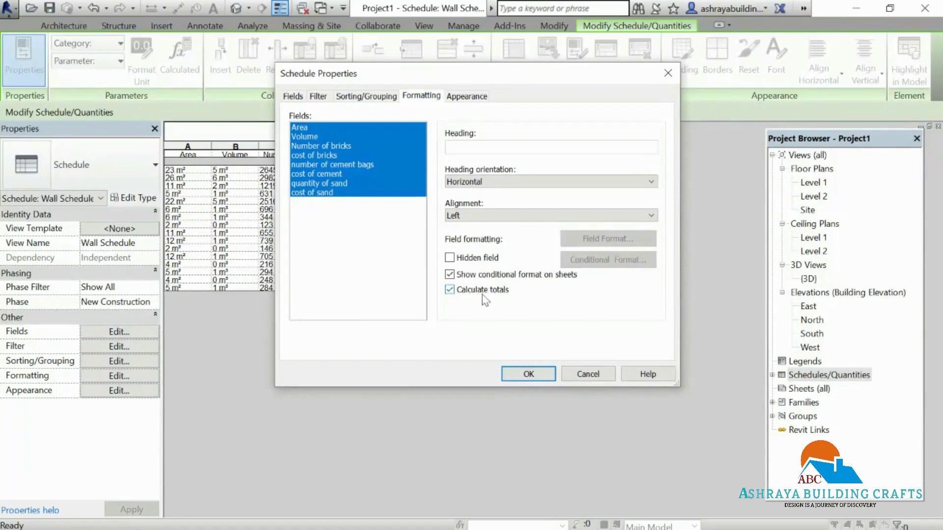
{"action": "left_click", "coordinate": [528, 375]}
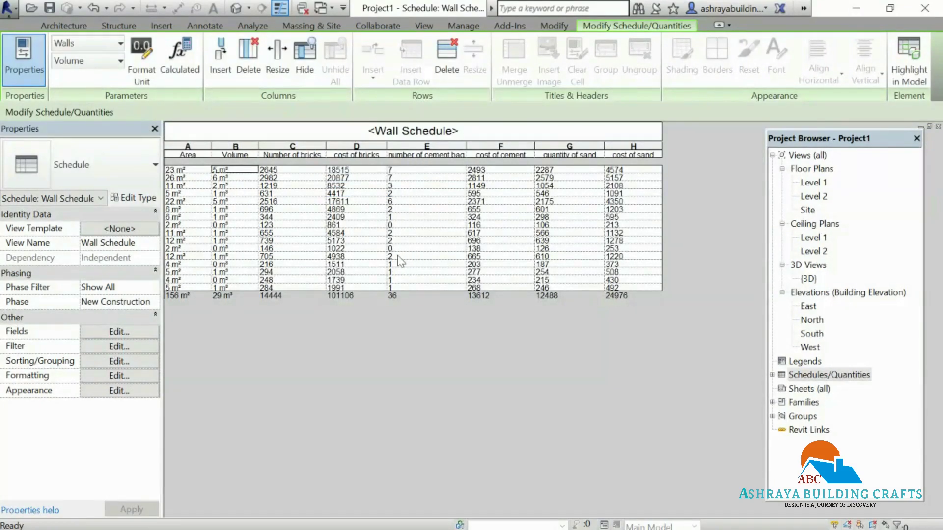
Export the wall schedule as a report to the Desktop as the delimited text file Wall Schedule.txt
{"action": "left_click", "coordinate": [14, 10]}
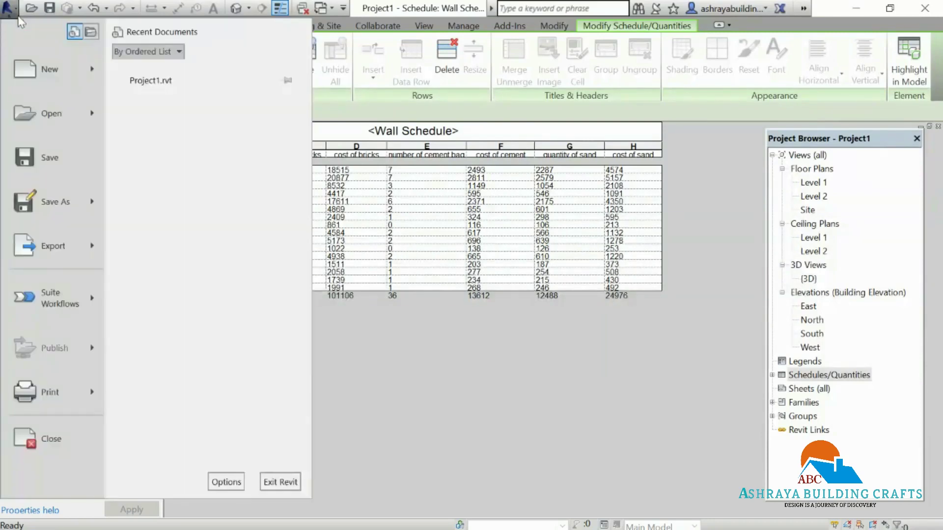
{"action": "left_click", "coordinate": [96, 242]}
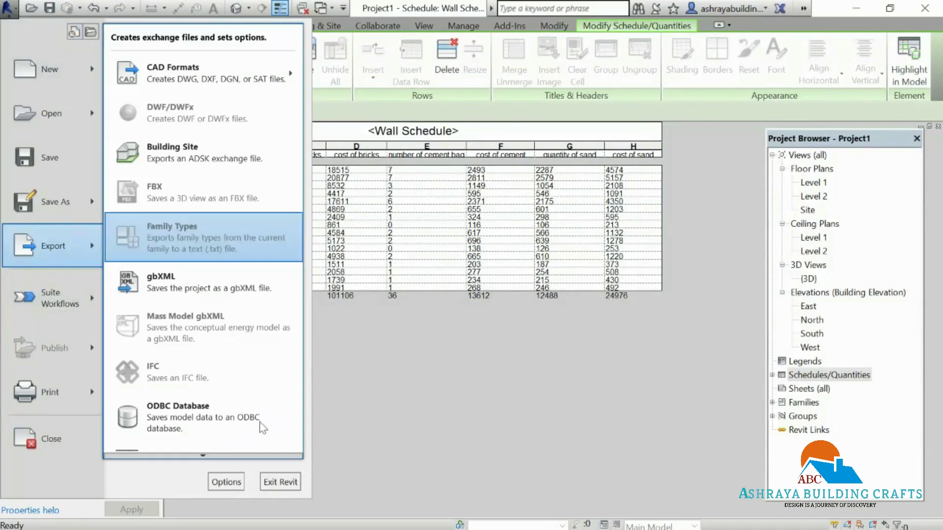
{"action": "mouse_move", "coordinate": [207, 456]}
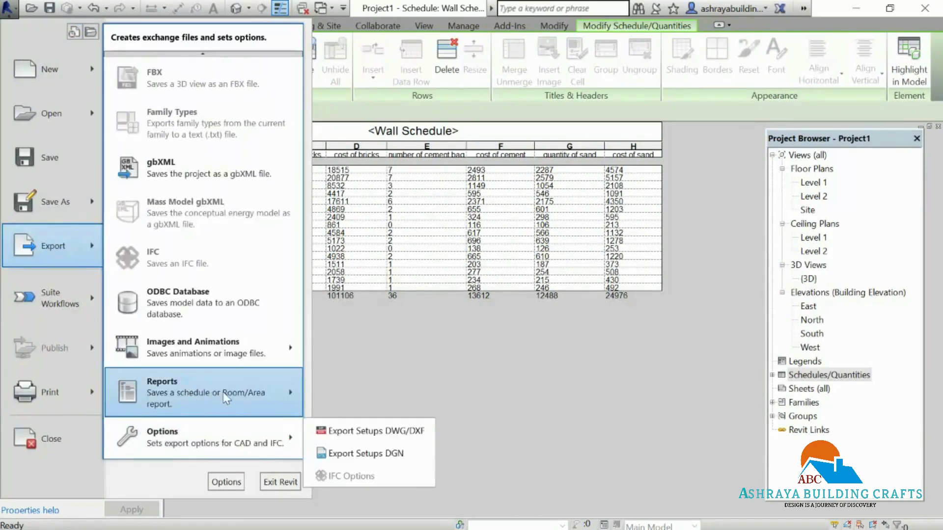
{"action": "mouse_move", "coordinate": [229, 393]}
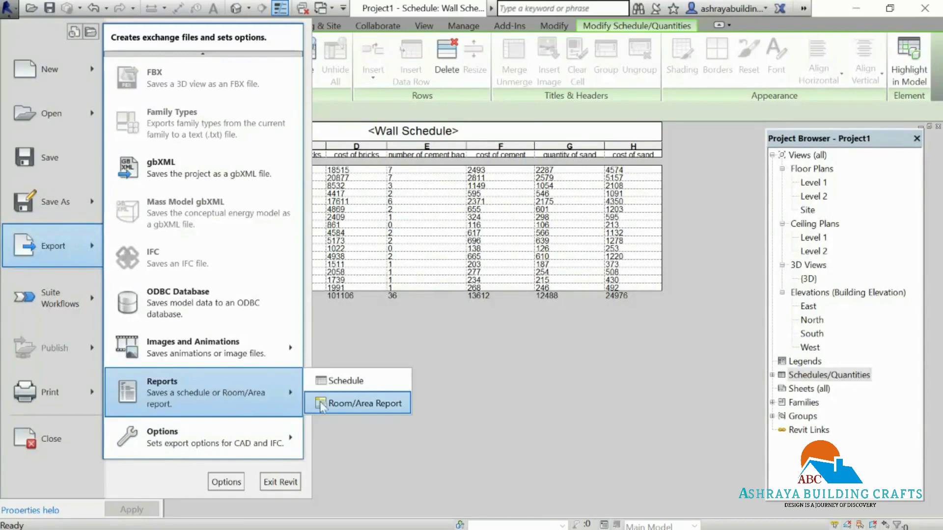
{"action": "left_click", "coordinate": [344, 383]}
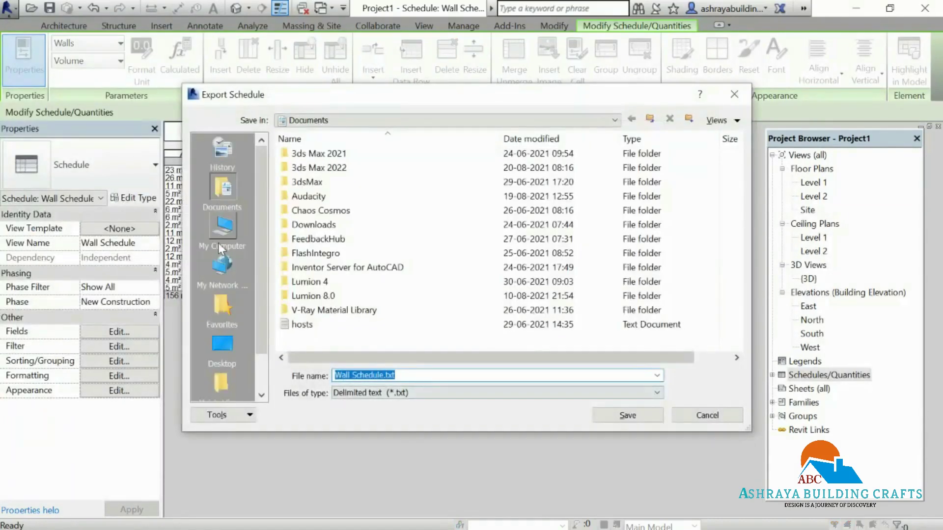
{"action": "left_click", "coordinate": [235, 344]}
{"action": "left_click", "coordinate": [347, 391]}
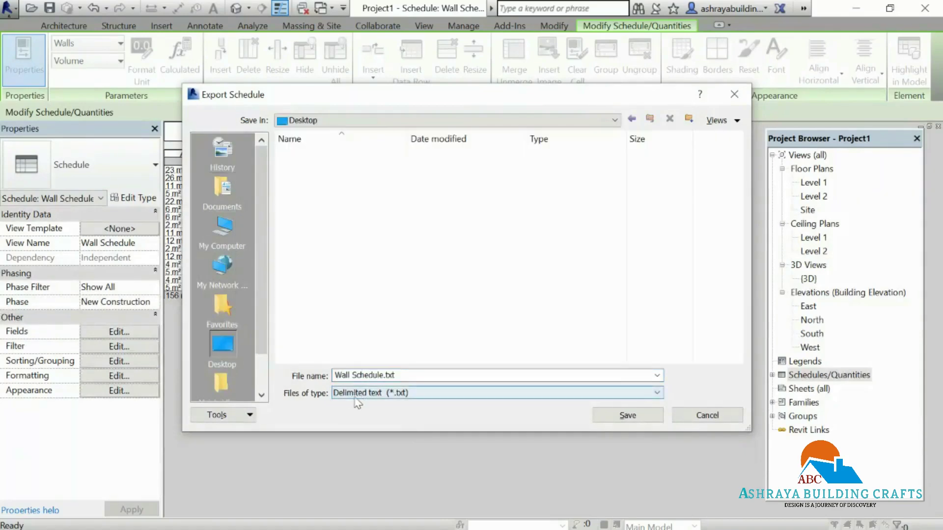
{"action": "left_click", "coordinate": [643, 417]}
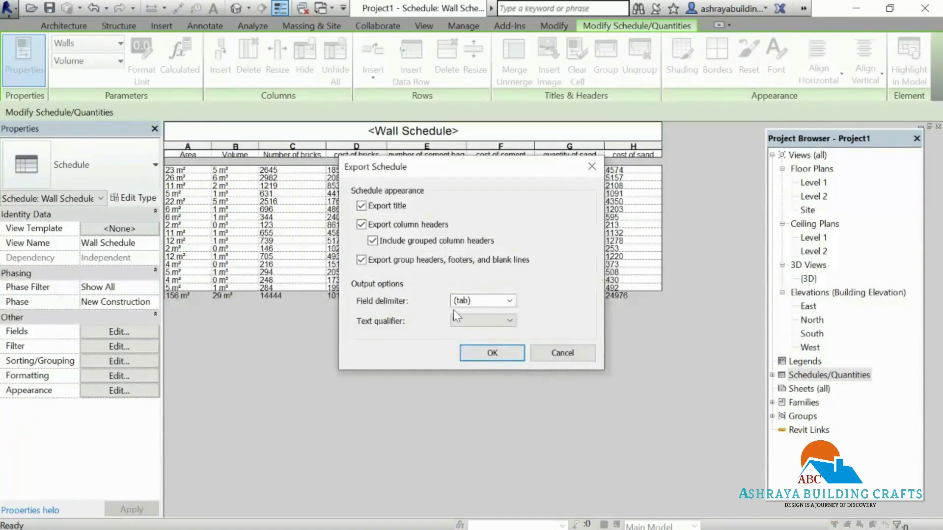
Choose the text qualifier in the export options and complete the schedule export with the tab field delimiter
{"action": "left_click", "coordinate": [498, 322]}
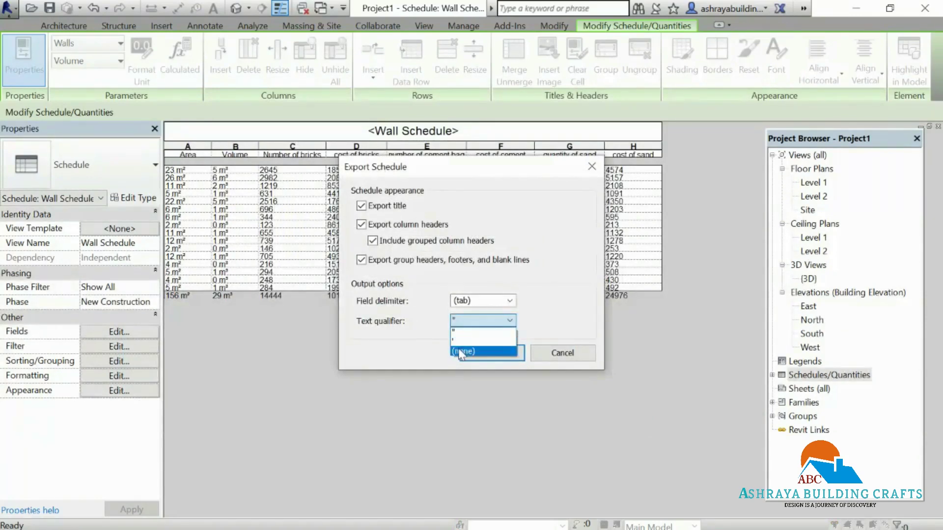
{"action": "left_click", "coordinate": [466, 339]}
{"action": "left_click", "coordinate": [490, 356]}
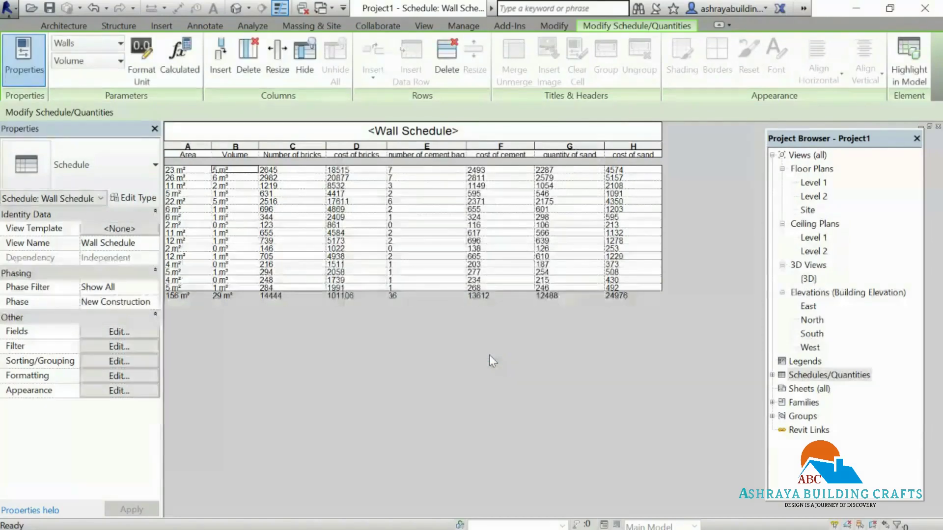